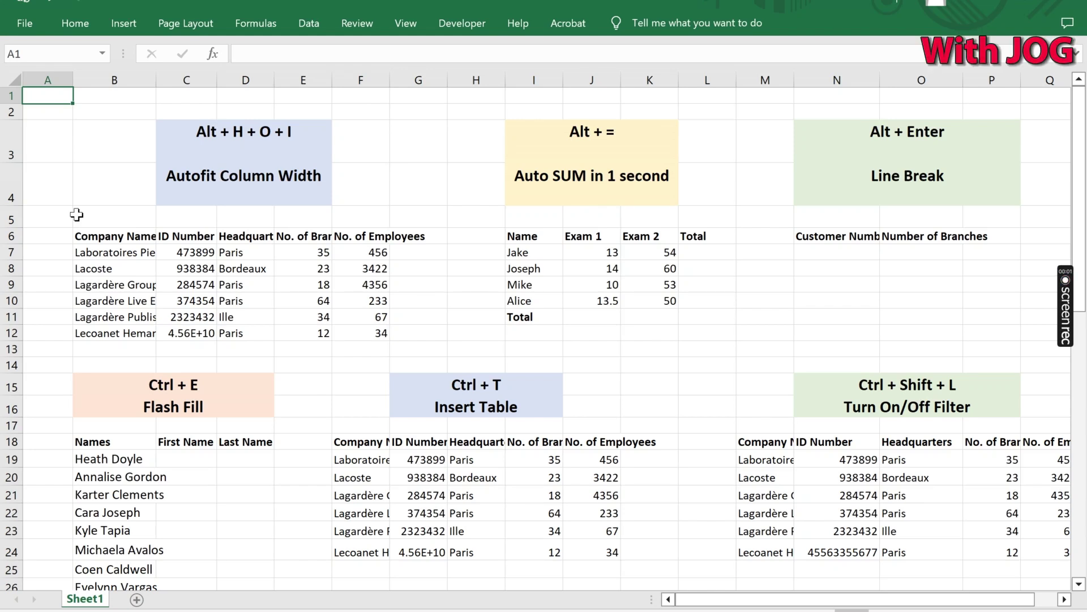
Autofit columns B–F of the company table B6:F12 so names, headquarters and IDs show in full
left_click(206, 159)
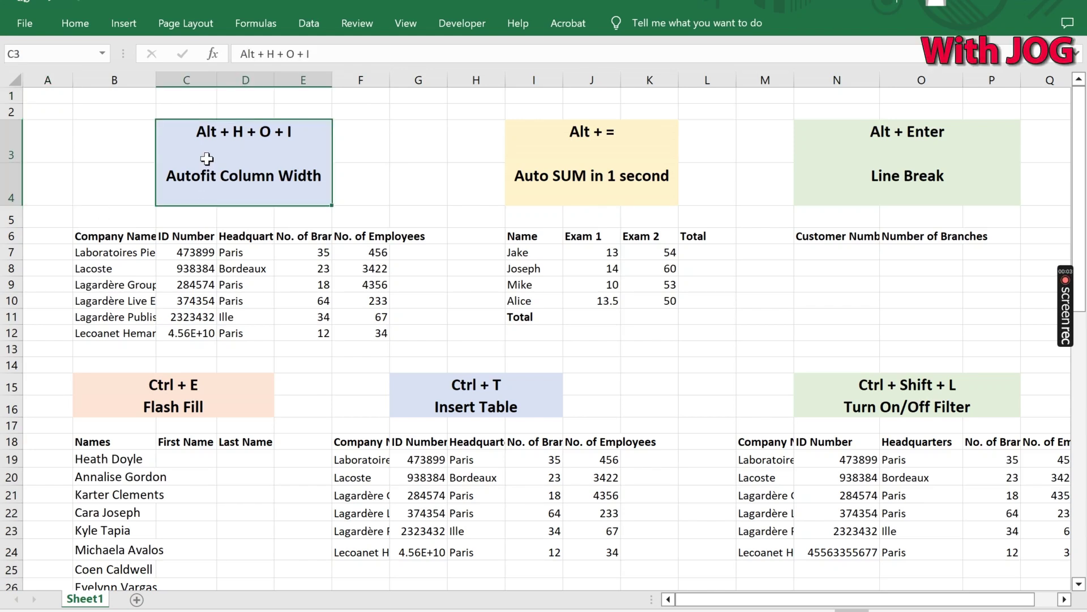
left_click(82, 238)
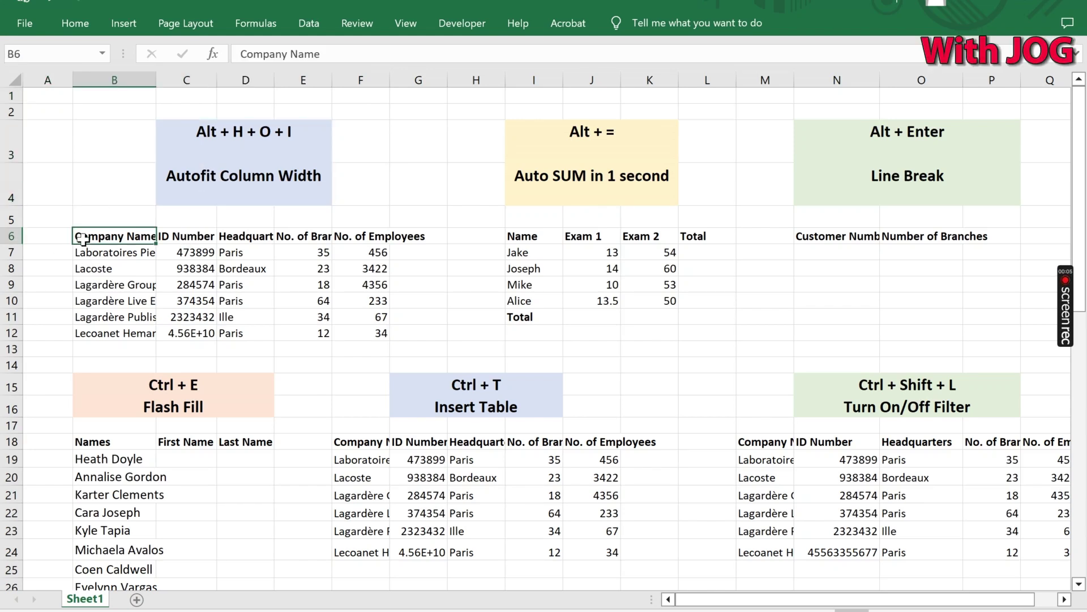
key("ctrl+shift+Right")
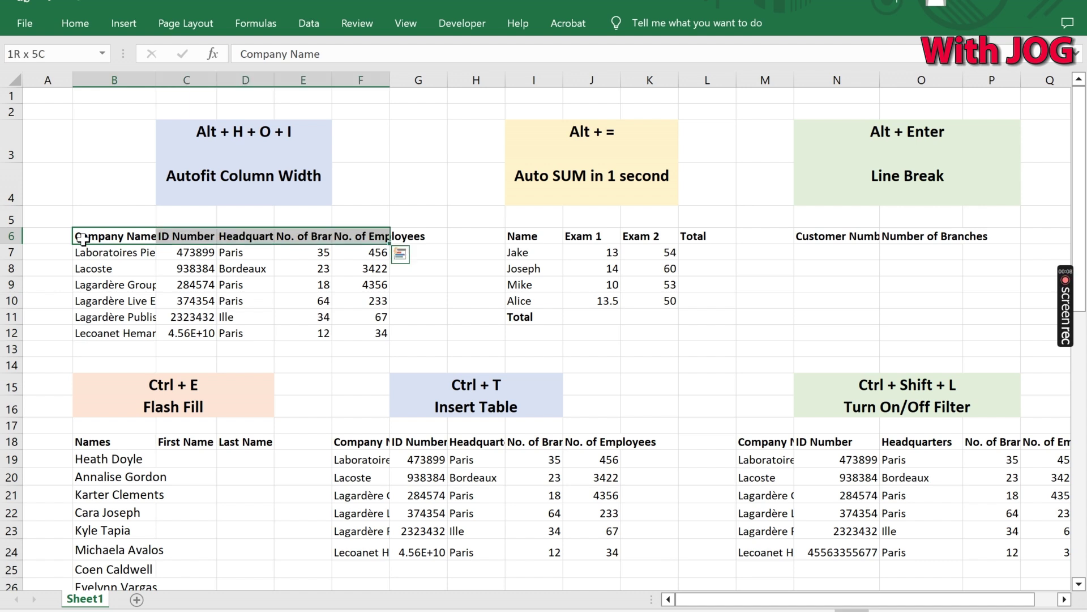
key("ctrl+shift+Down")
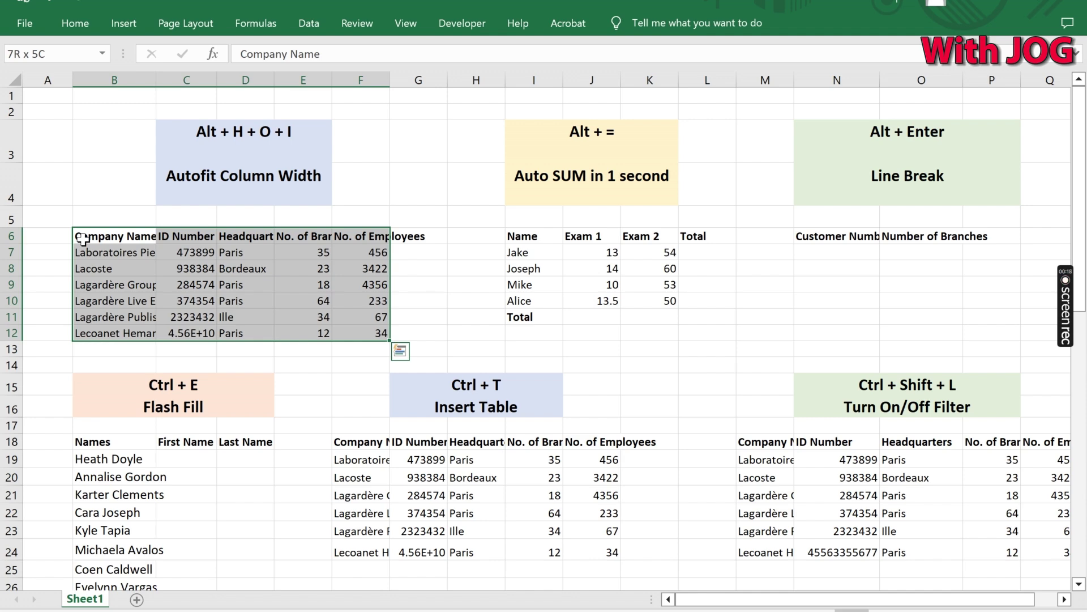
key("alt")
key("h")
key("o")
key("i")
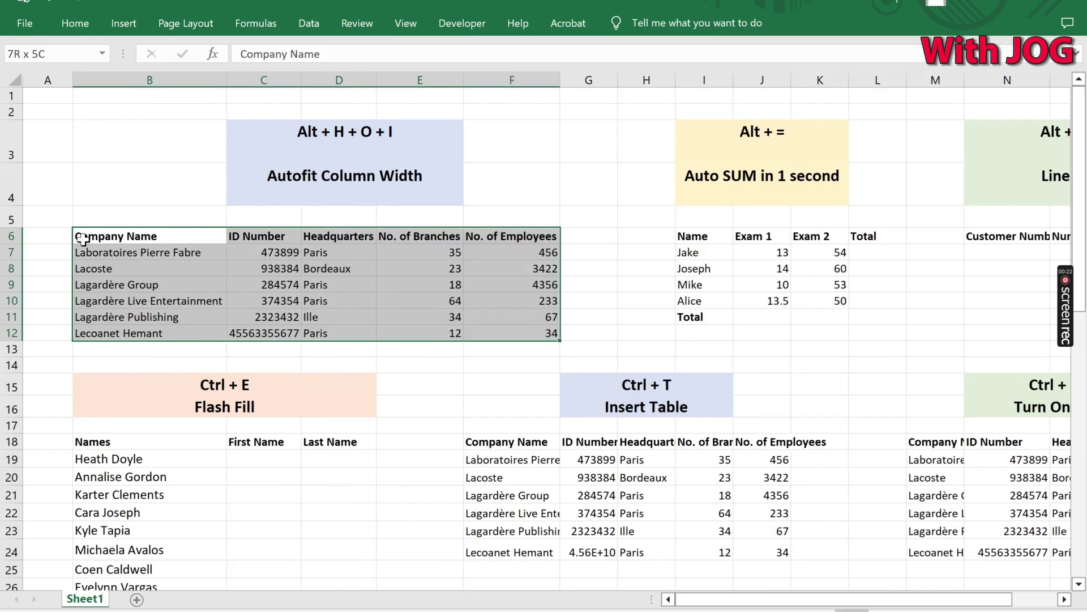
AutoSum the exam table I6:L11, giving Jake 67 and a grand total of 267.5
left_click(679, 170)
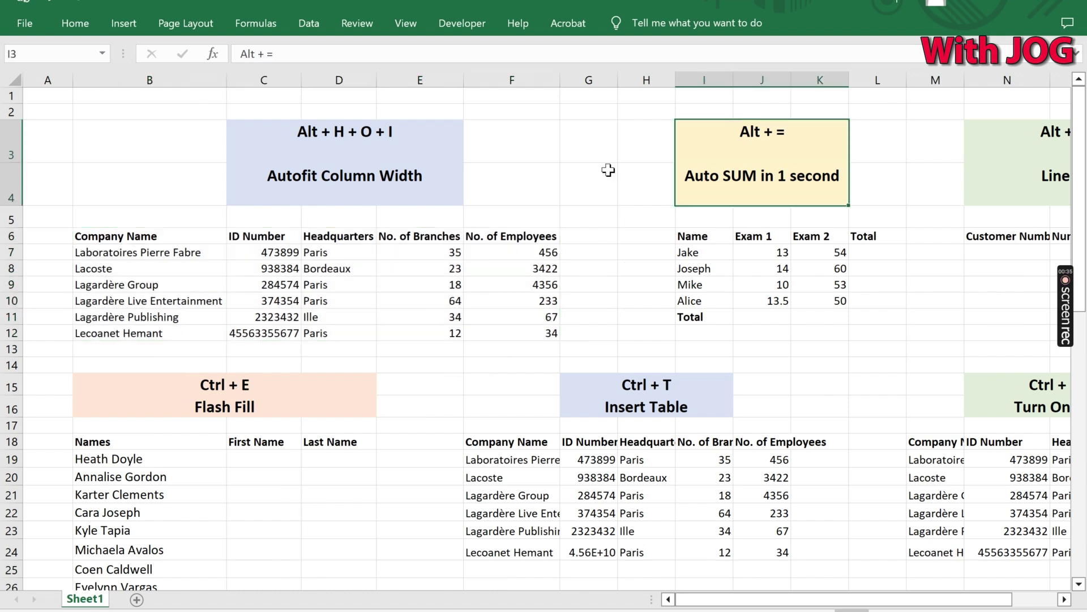
key("Right")
key("Right")
key("Right")
key("Right")
key("Right")
key("Right")
key("Right")
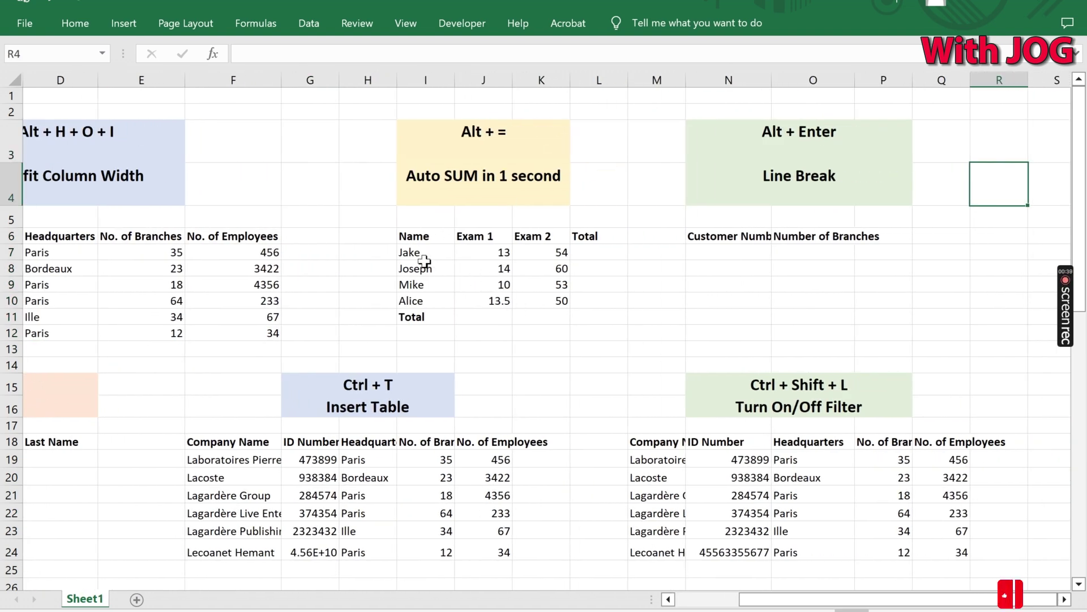
left_click(464, 159)
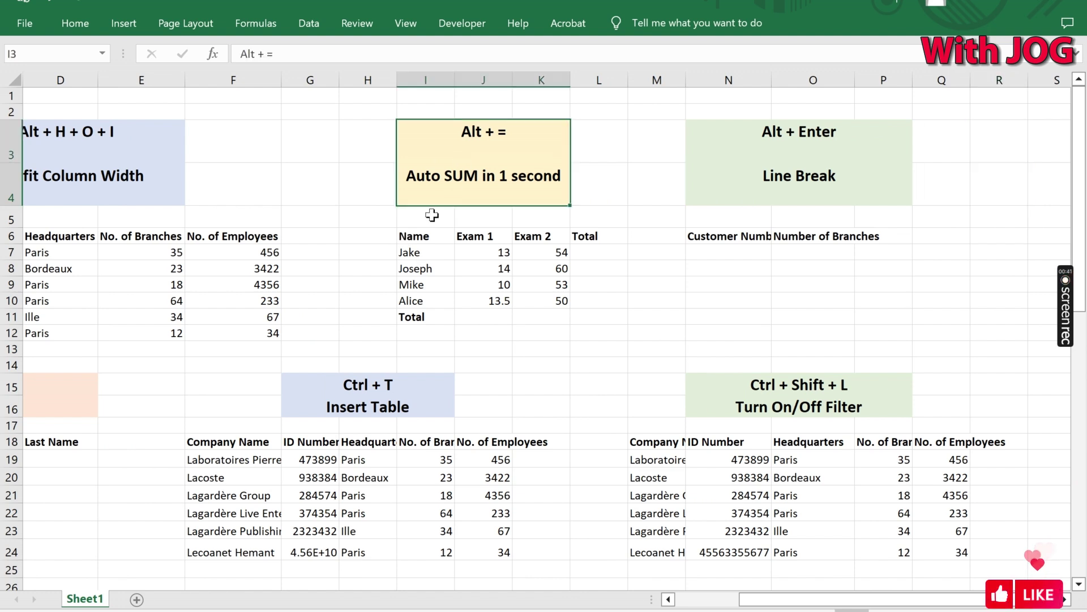
left_click(406, 238)
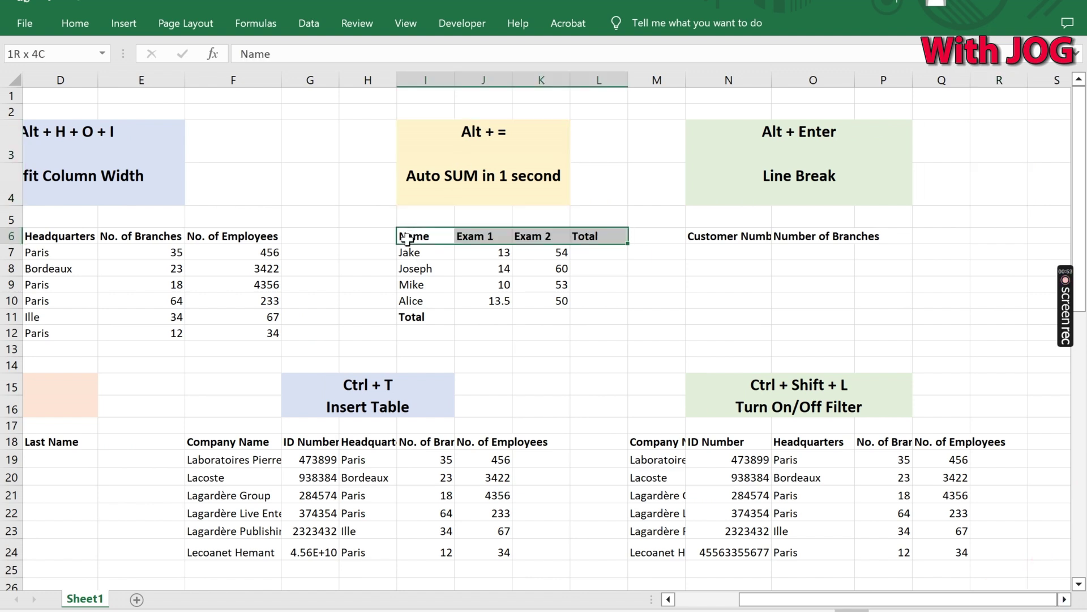
key("ctrl+shift+Right")
key("ctrl+shift+Down")
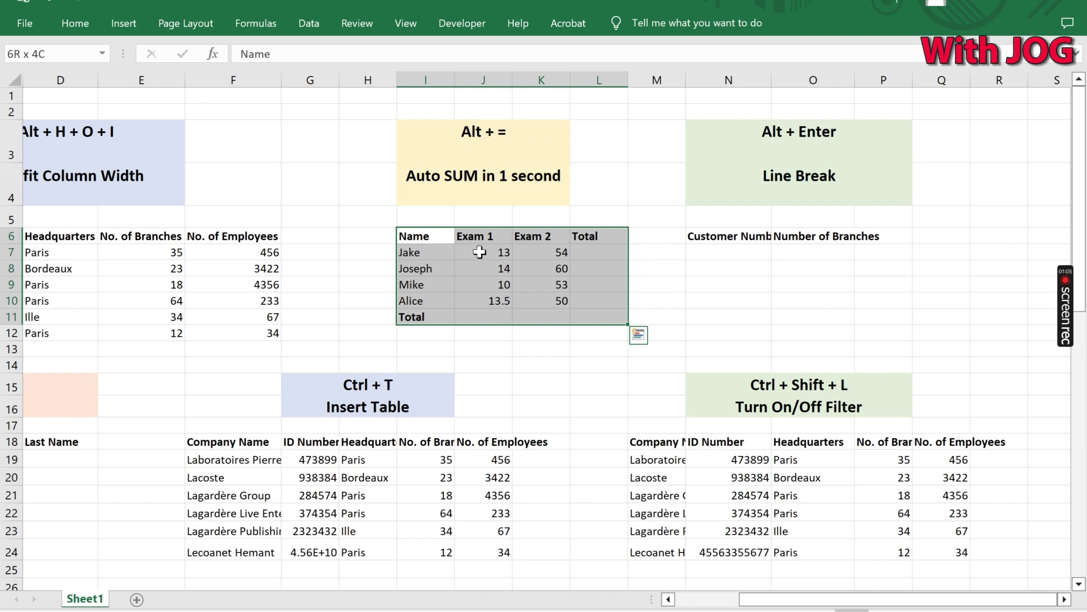
key("alt+equal")
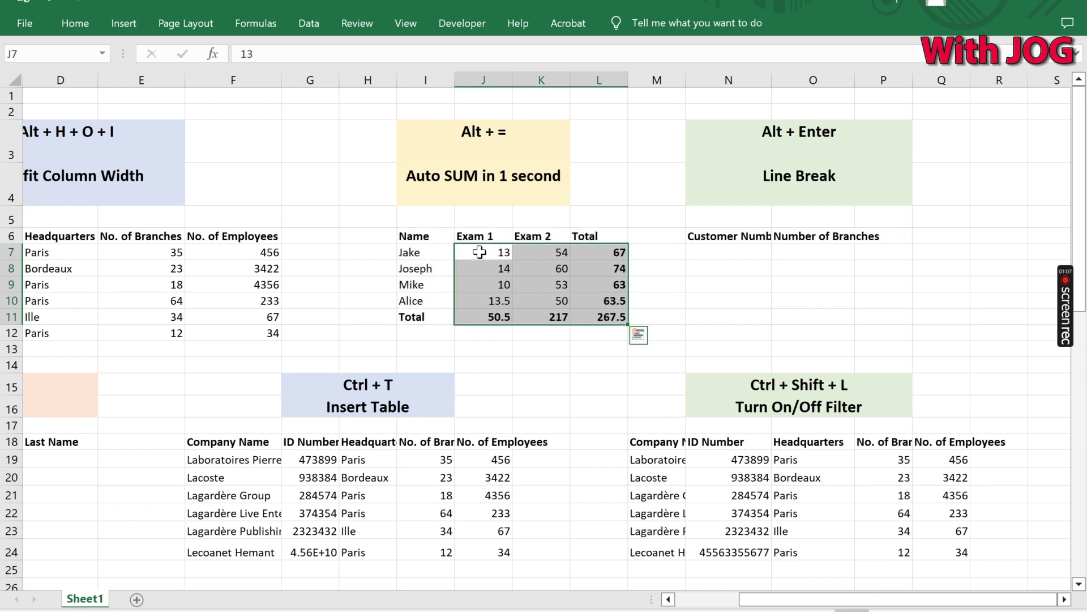
Wrap the 'Customer Number' heading onto two lines with a break before 'Number'
key("Right")
key("Right")
key("Right")
key("Down")
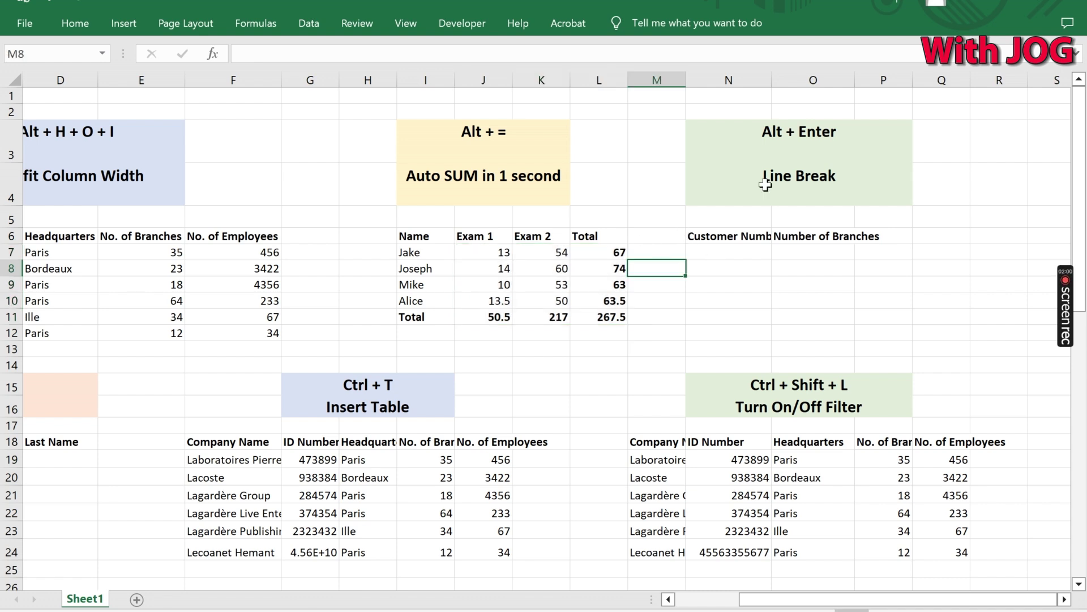
key("Right")
key("Right")
key("Right")
key("Right")
left_click(727, 237)
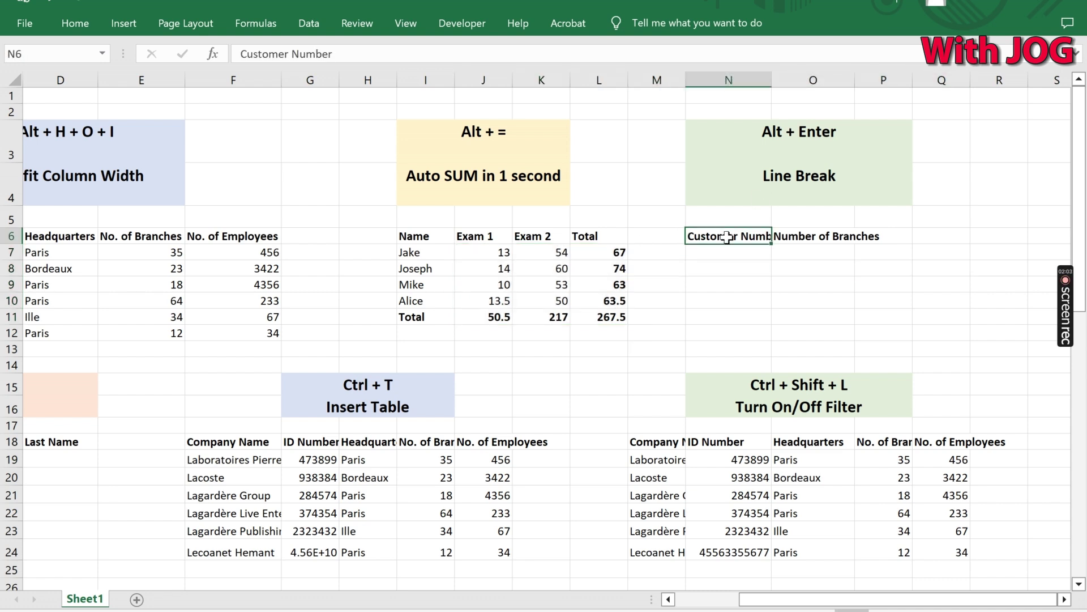
double_click(727, 237)
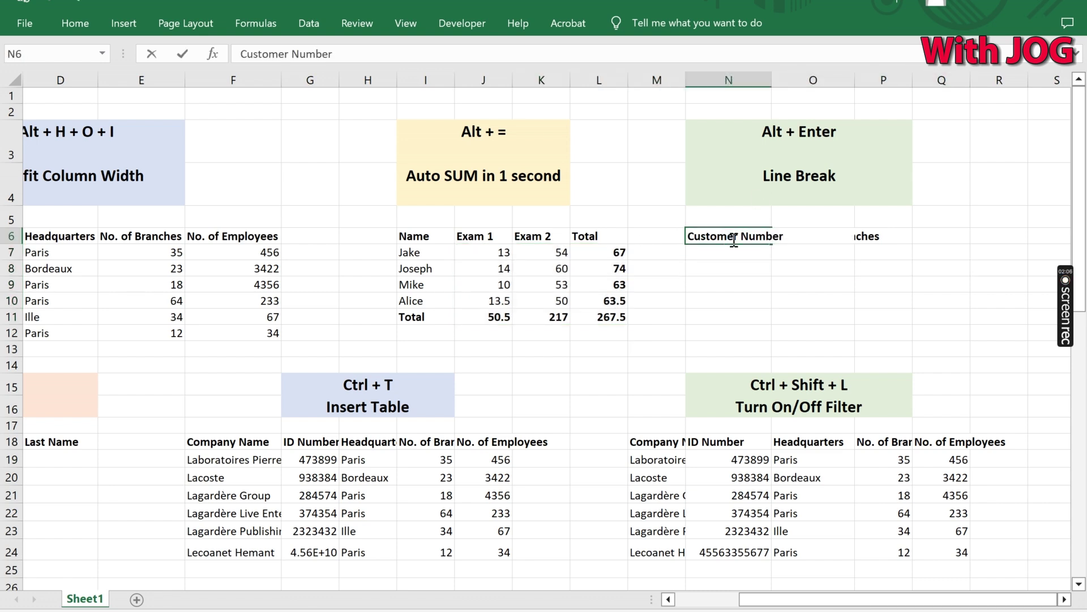
left_click(737, 238)
key("alt+Return")
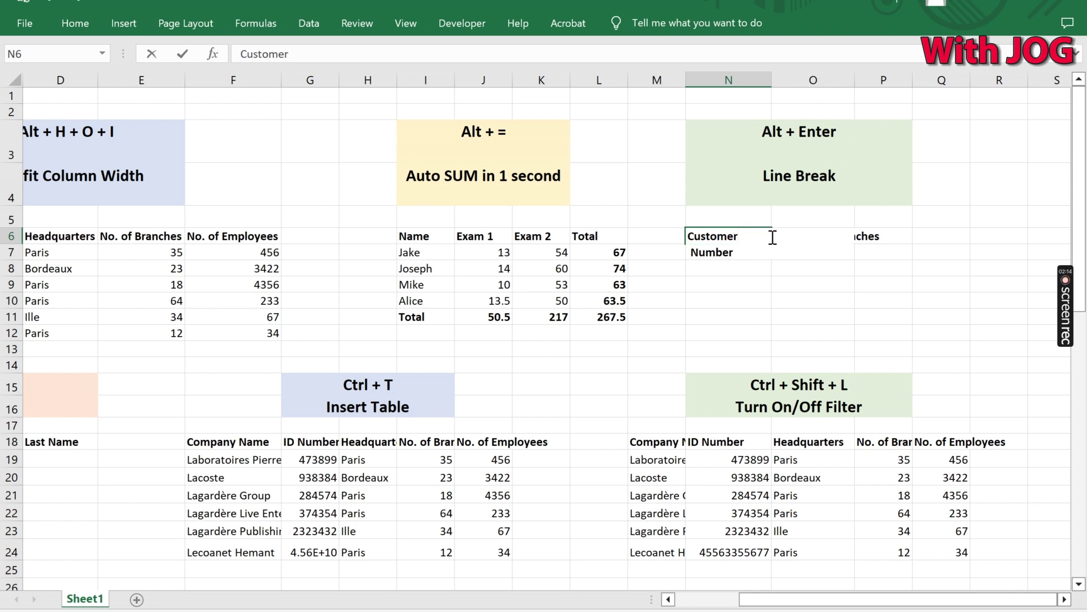
key("Return")
Wrap the 'Number of Branches' heading so 'Branches' sits on its own line
left_click(807, 252)
double_click(807, 252)
key("alt+Return")
key("Return")
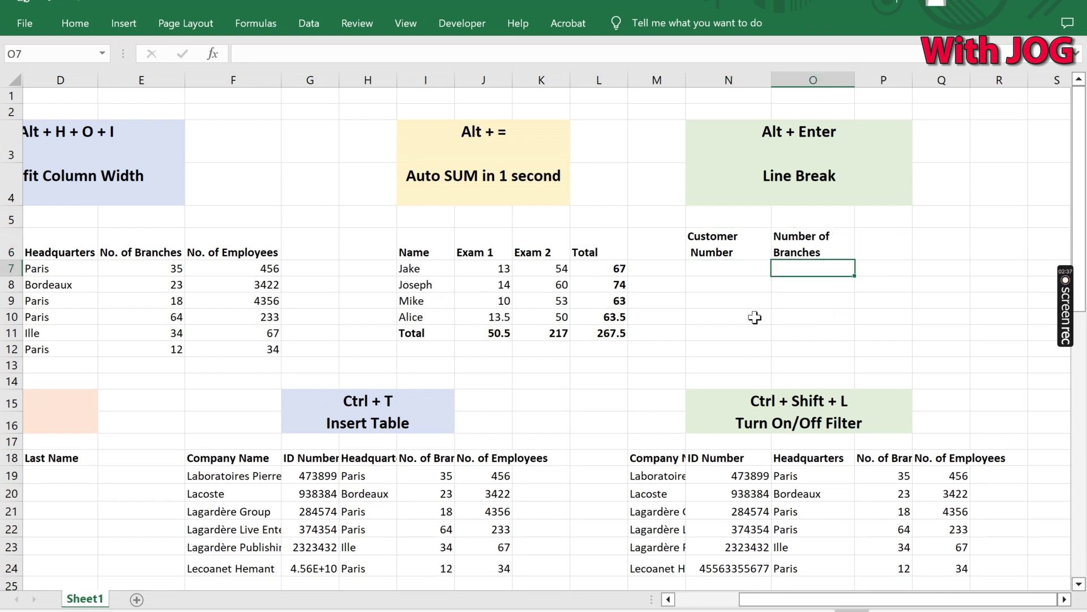
left_click(755, 318)
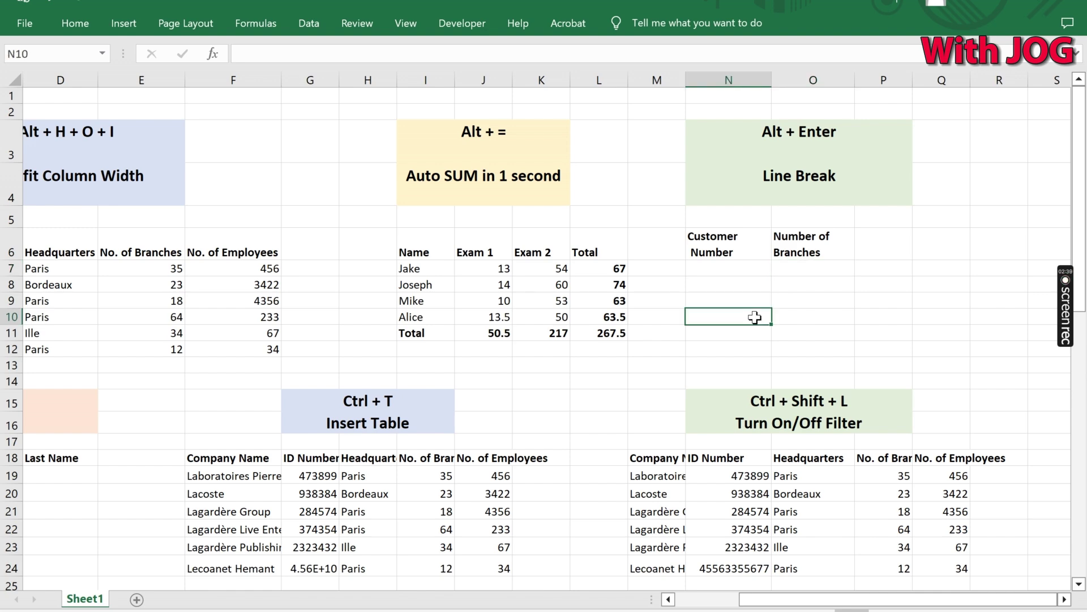
Enter the first example name, Heath in First Name and Doyle in Last Name
scroll(755, 317, "left", 3)
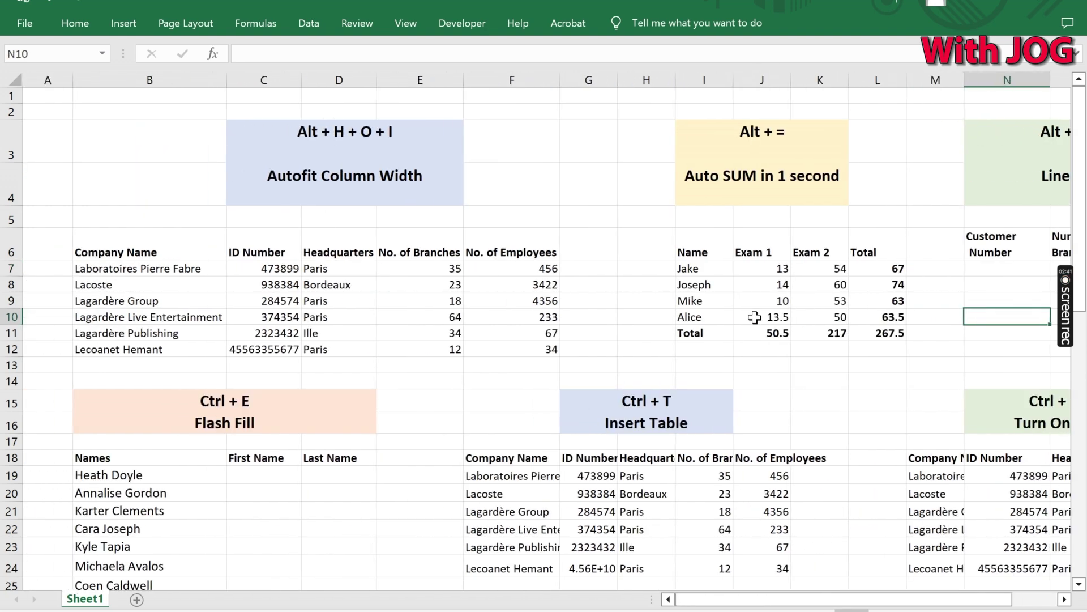
scroll(432, 408, "down", 1)
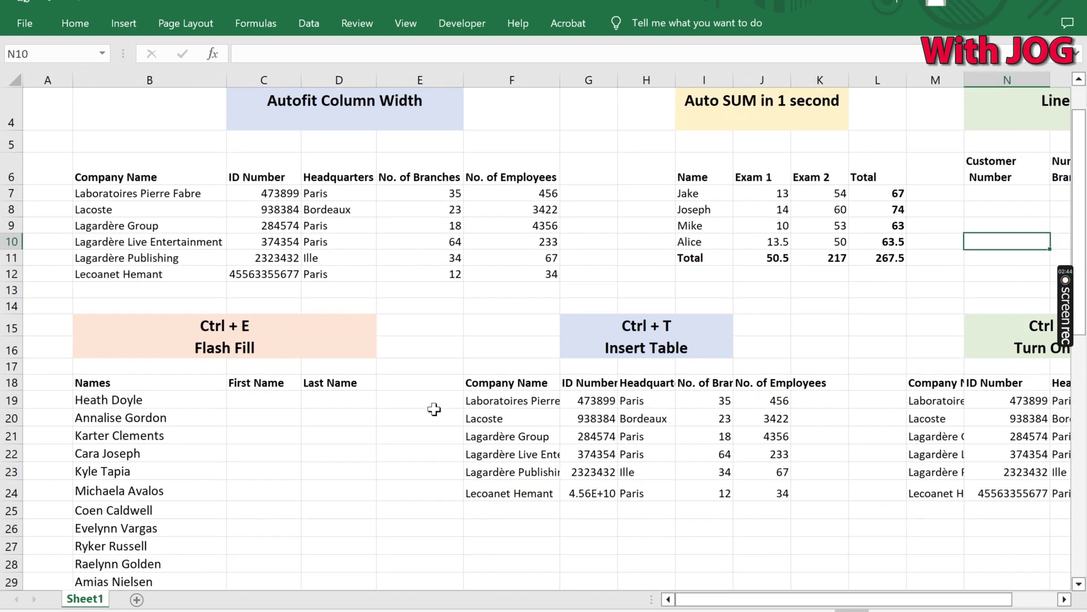
scroll(434, 409, "down", 1)
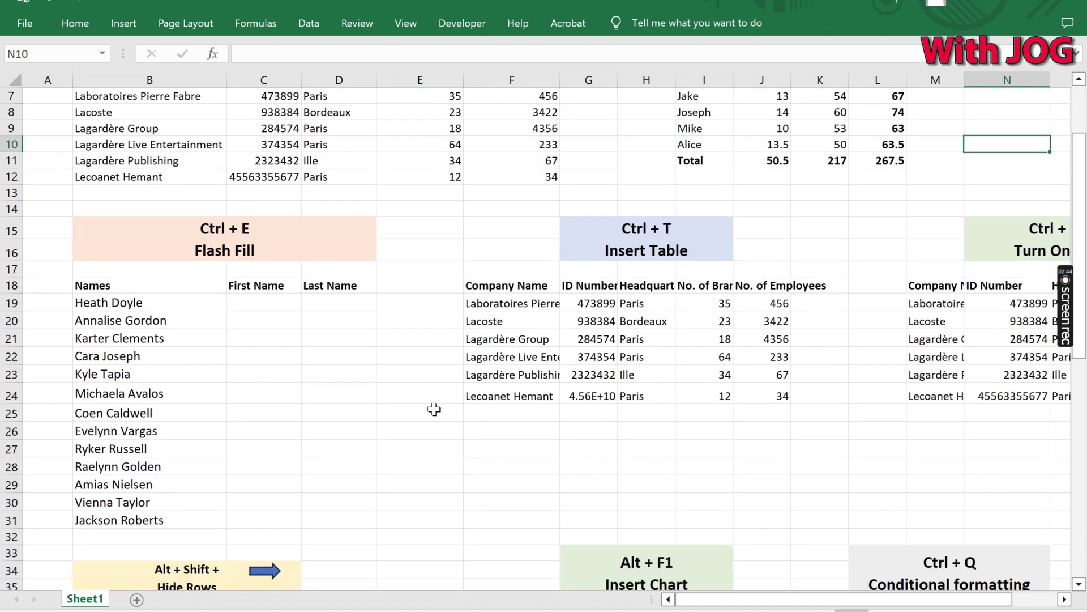
left_click(201, 252)
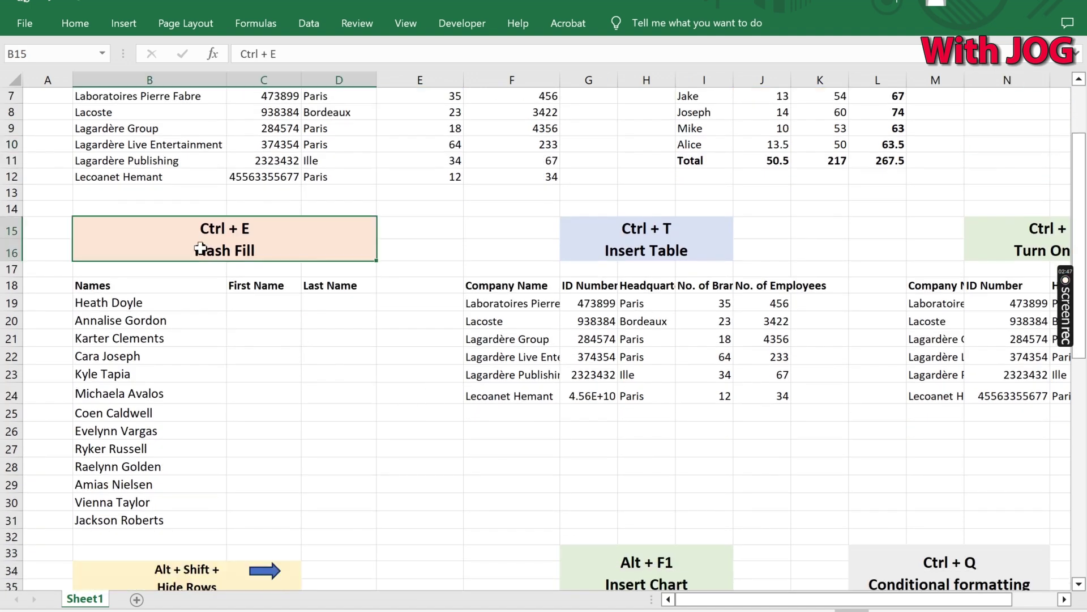
left_click(254, 303)
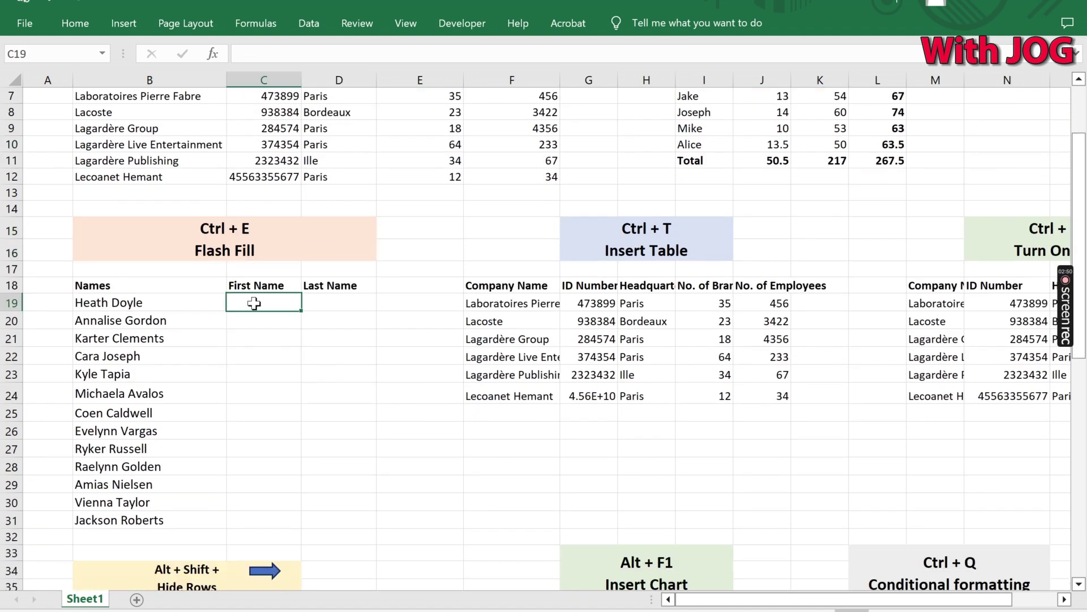
type("Hea")
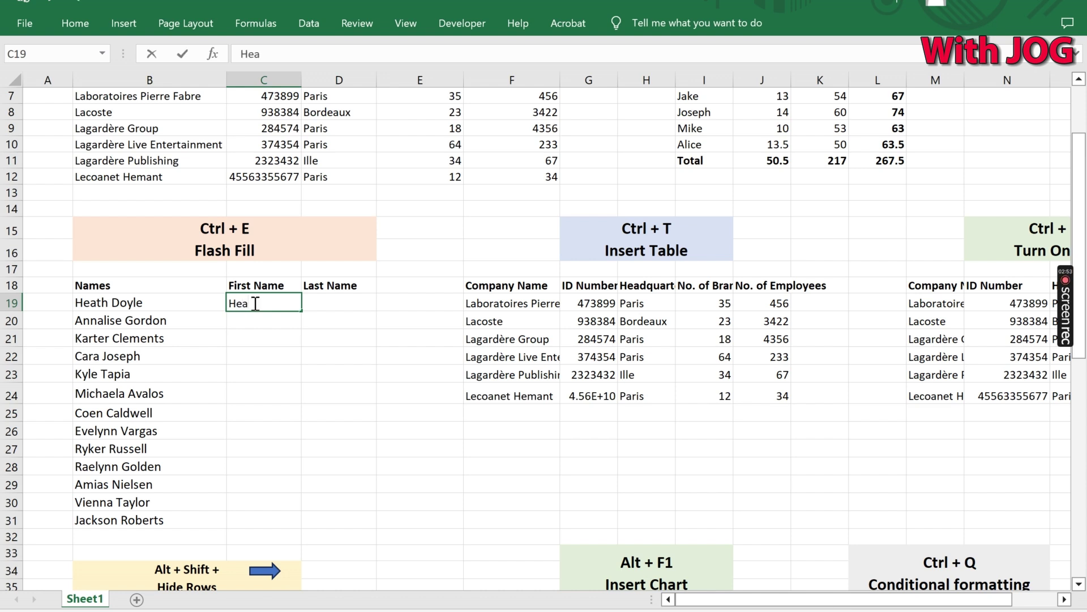
type("th")
key("Tab")
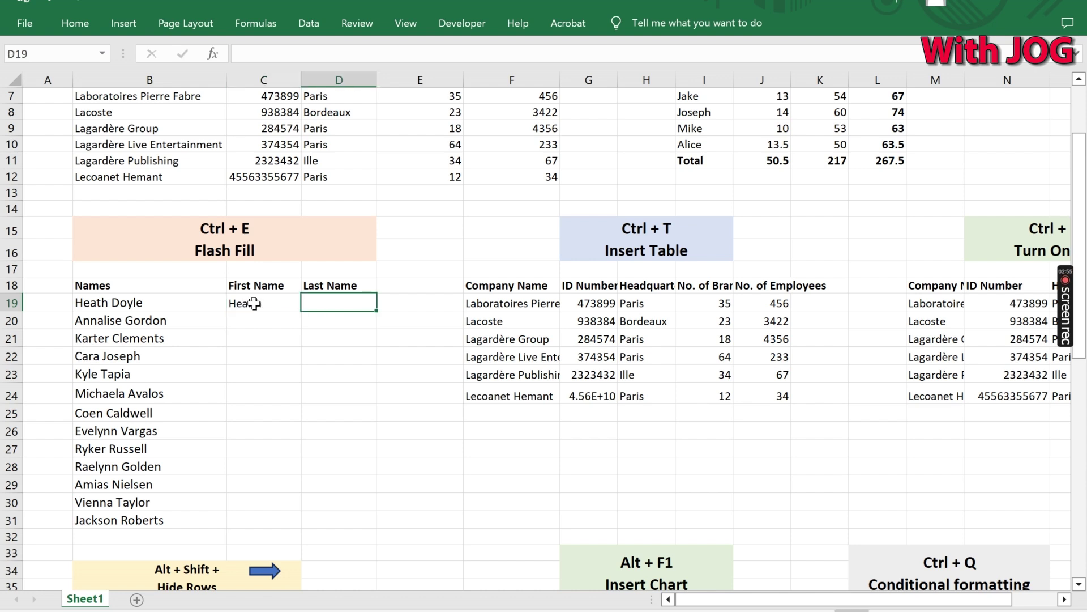
type("Doyle")
key("Return")
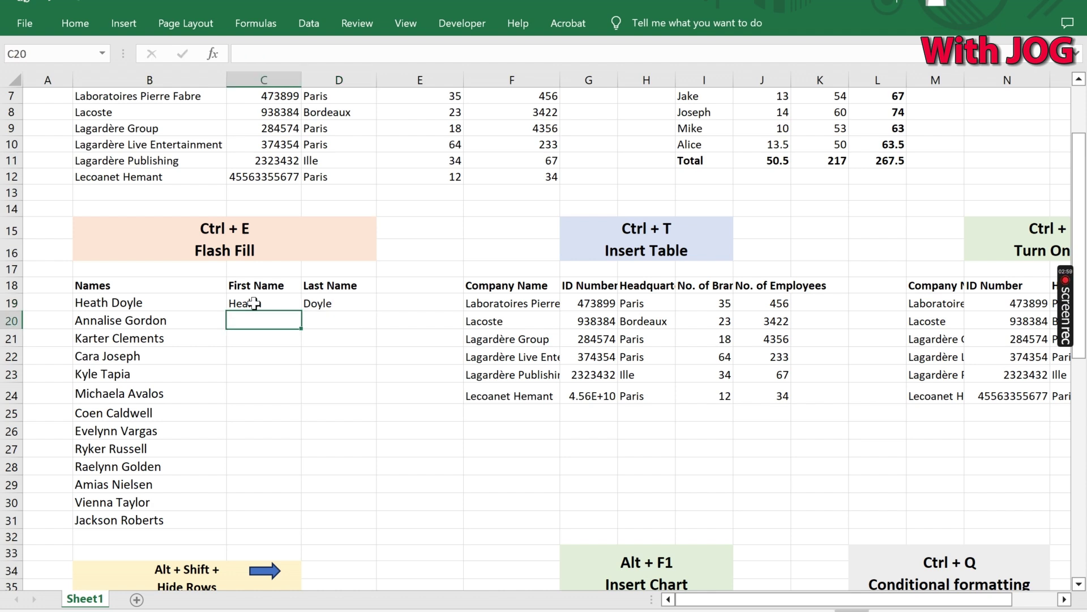
Flash Fill the remaining first and last names, Doyle down to Roberts
key("ctrl+e")
left_click(331, 317)
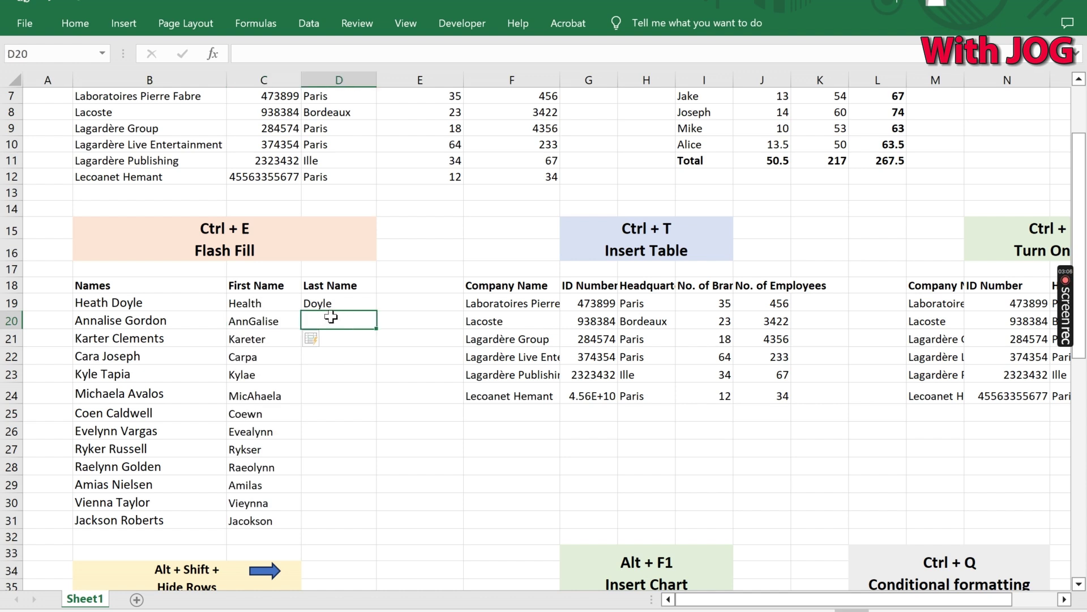
key("ctrl+e")
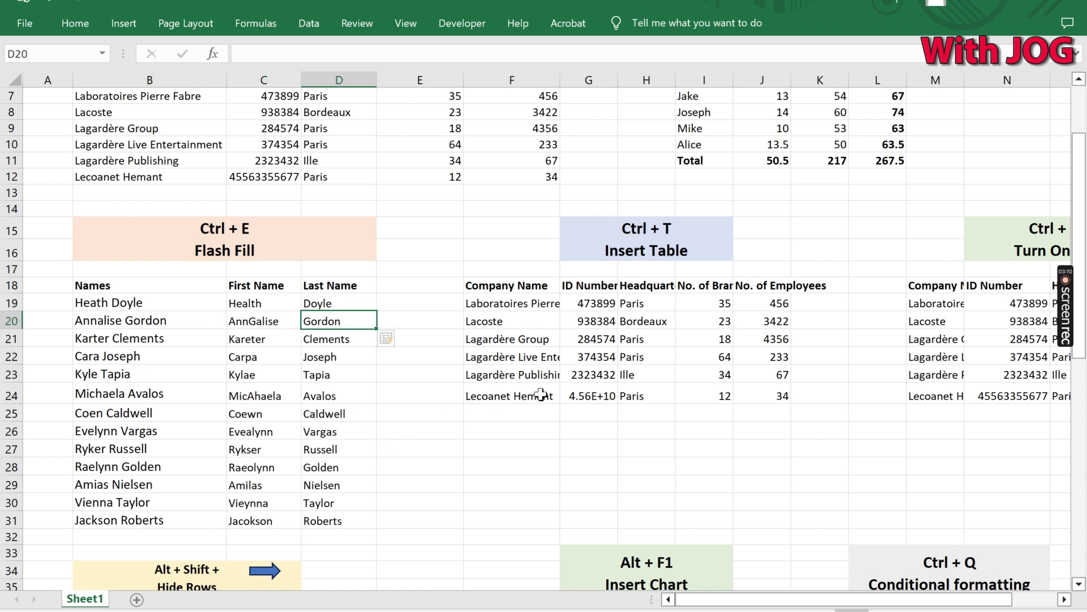
Convert the company data F18:J24 into a banded table with headers and filter buttons
left_click(619, 237)
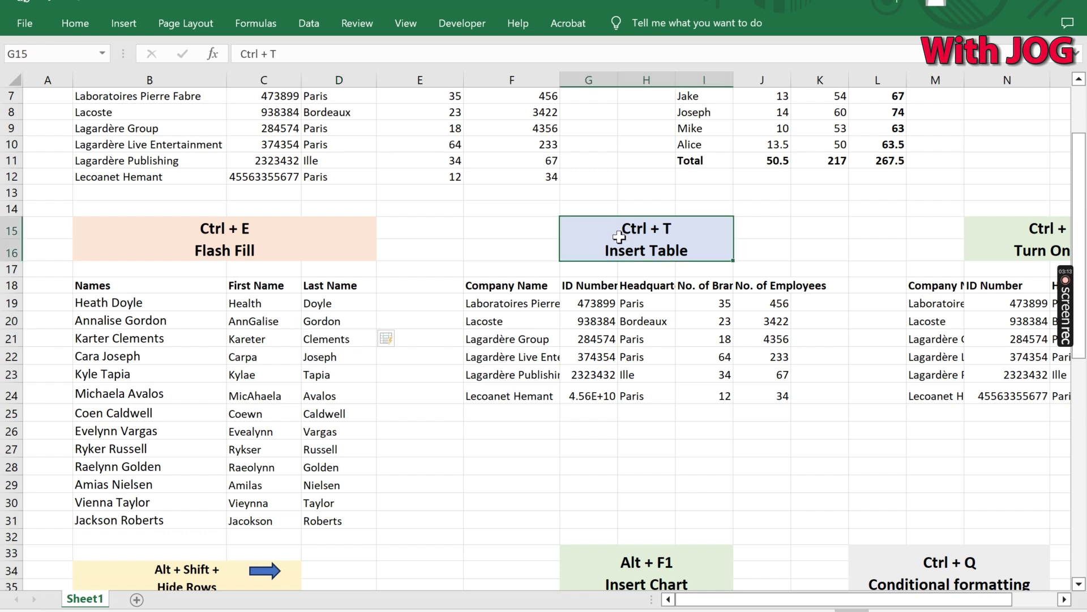
key("Right")
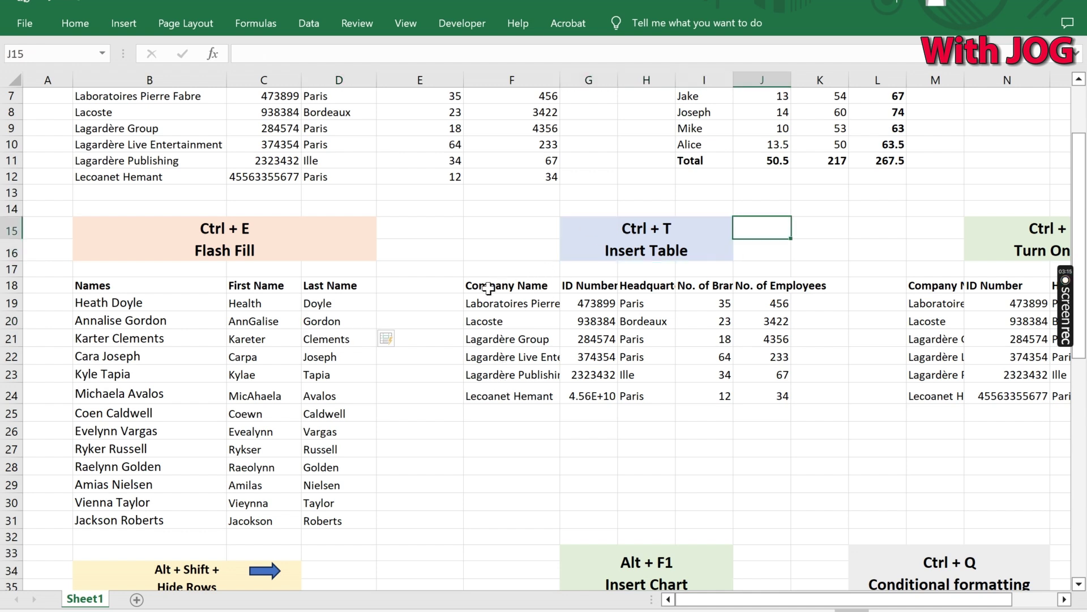
left_click(489, 287)
key("shift+Right")
key("shift+Right")
key("shift+Right")
key("shift+Right")
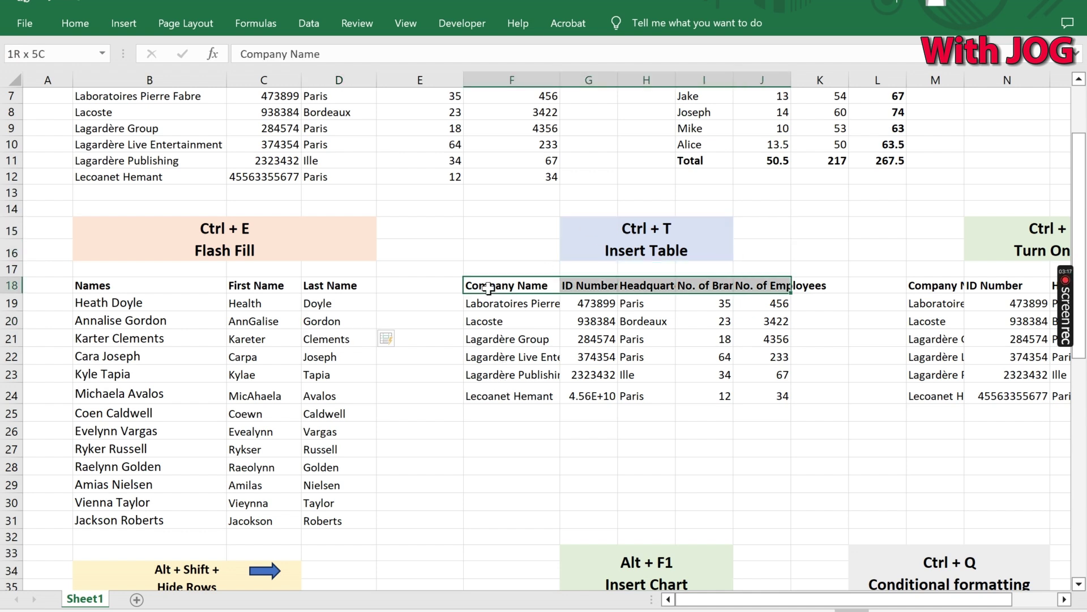
key("ctrl+shift+Down")
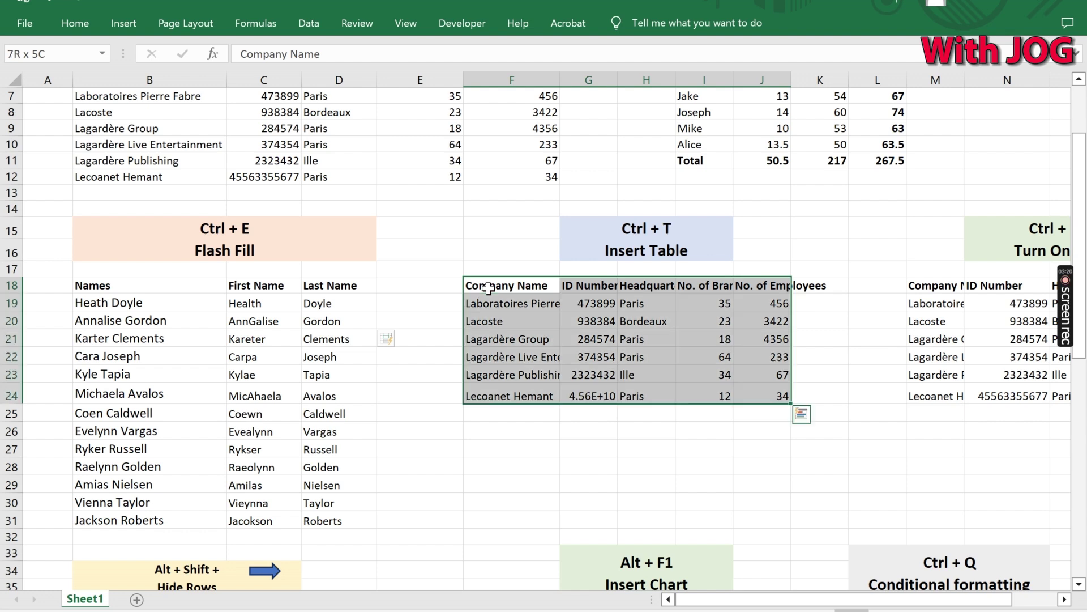
key("ctrl+t")
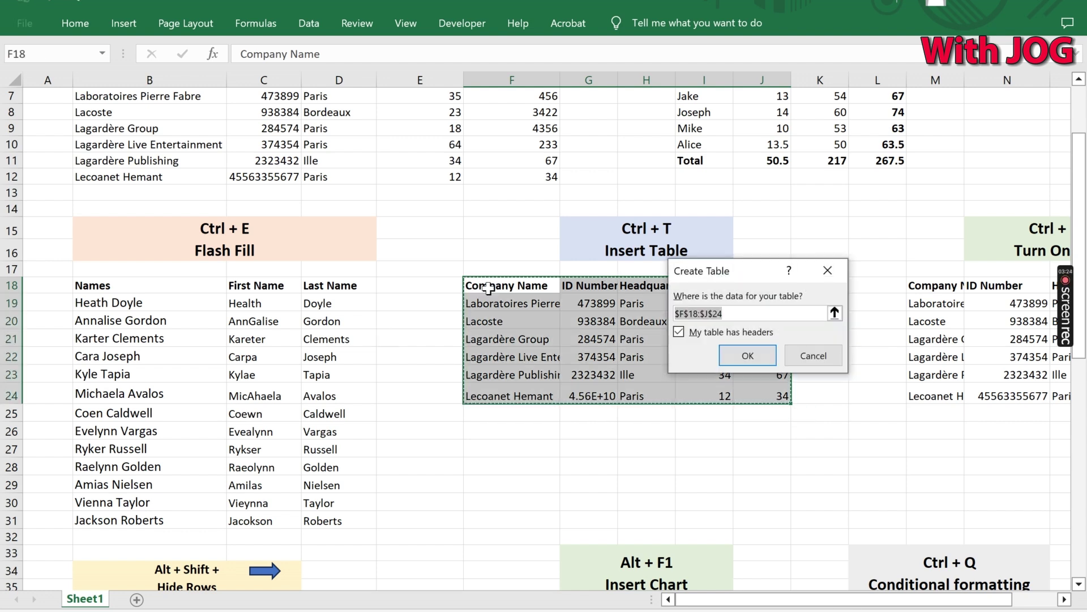
key("Return")
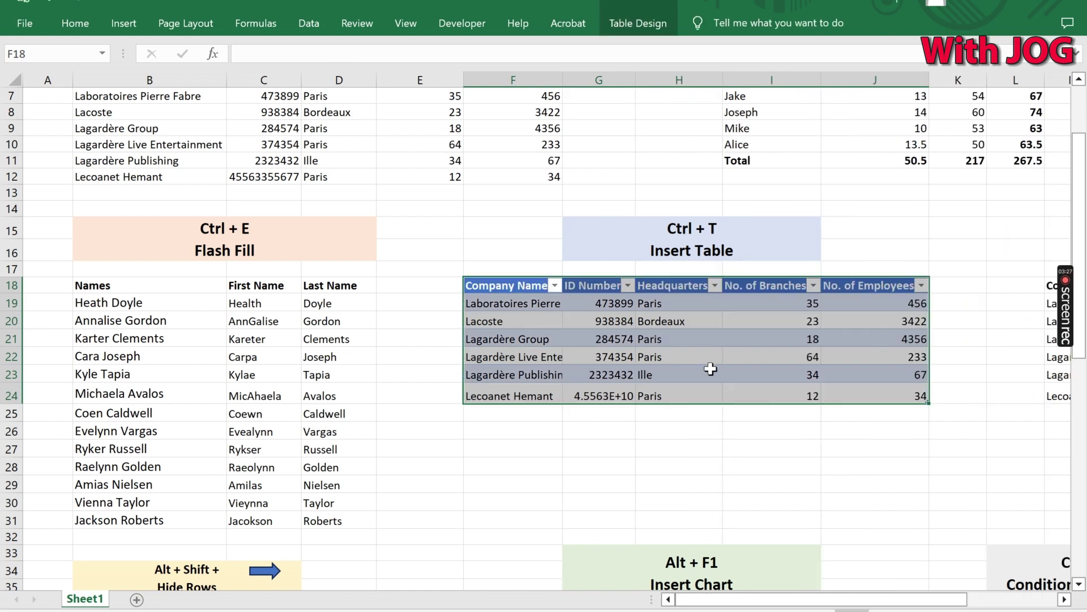
left_click(979, 321)
scroll(979, 322, "right", 5)
scroll(980, 321, "left", 4)
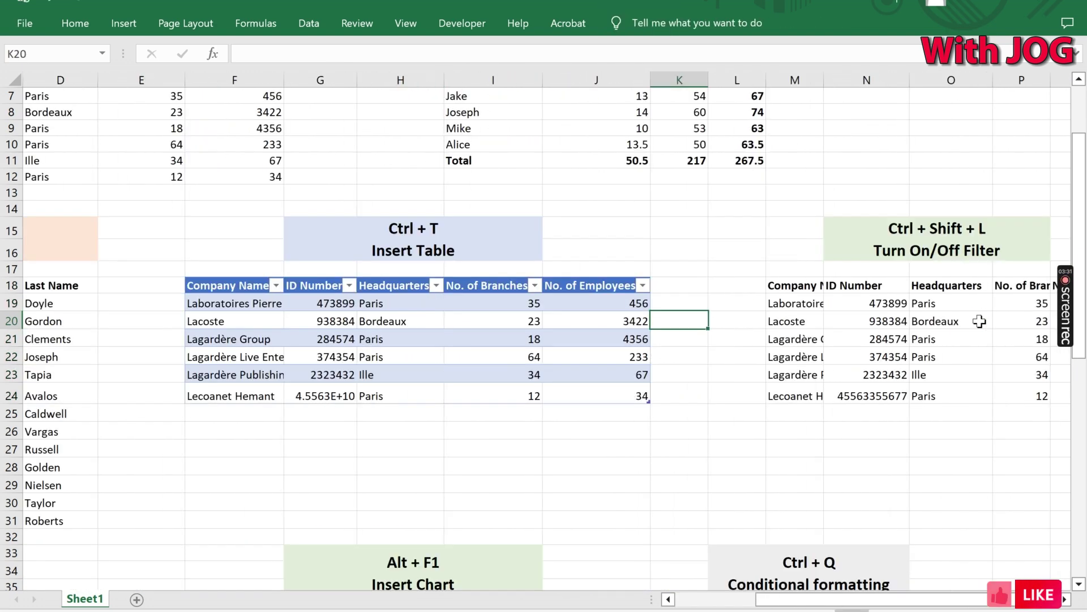
scroll(979, 321, "right", 1)
scroll(979, 322, "right", 1)
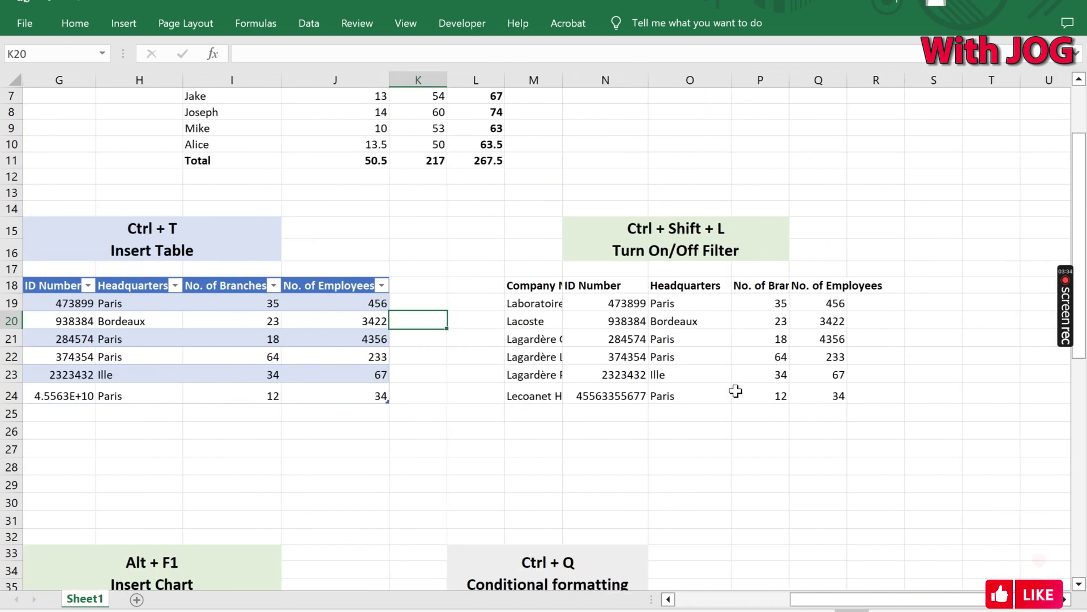
Convert the second company list M18:Q24 into a formatted table with headers
key("Right")
key("Right")
key("Right")
key("Right")
key("Right")
key("Right")
key("Right")
key("Right")
key("Right")
key("Right")
left_click(446, 249)
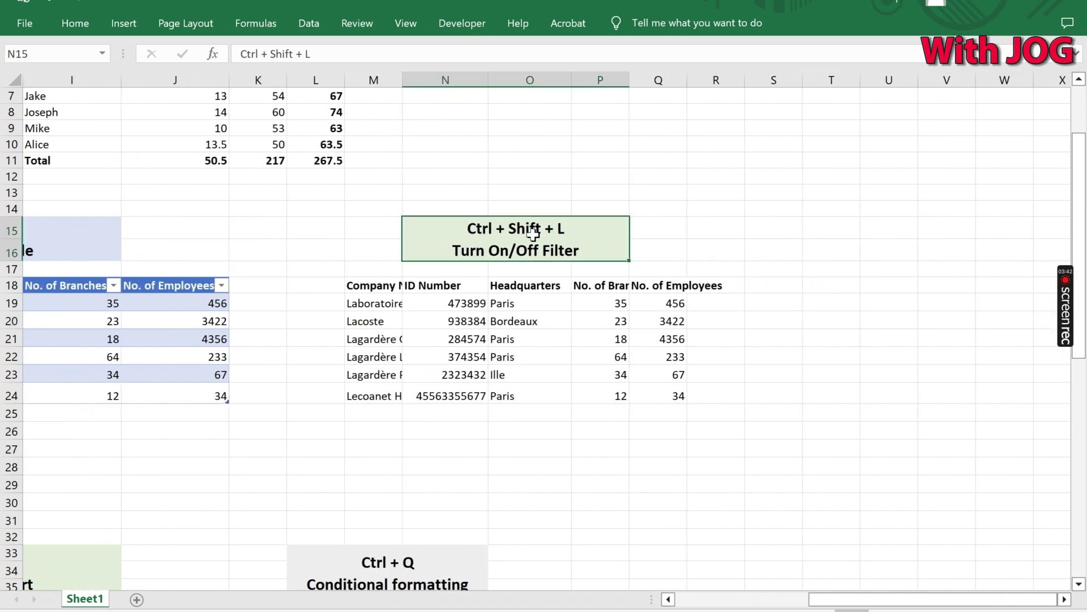
left_click(370, 284)
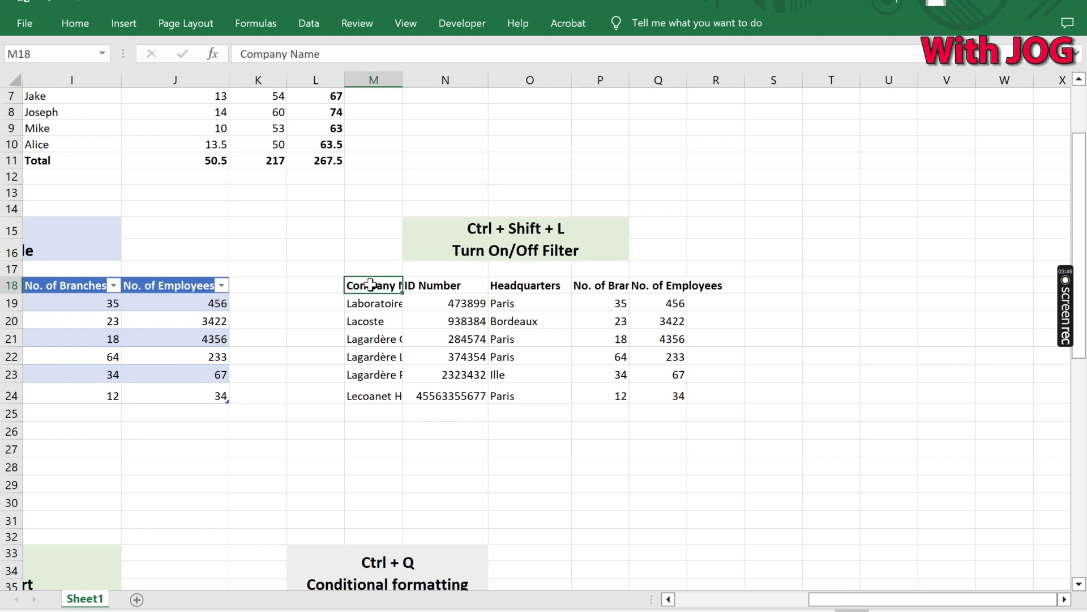
key("ctrl+shift+Right")
key("ctrl+shift+Down")
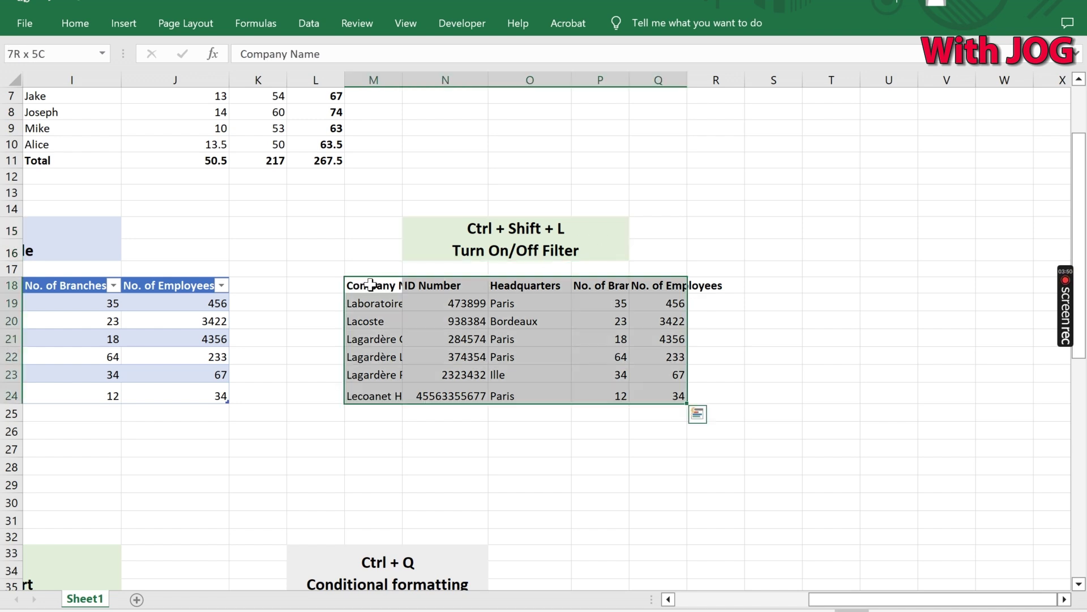
key("ctrl+t")
key("Return")
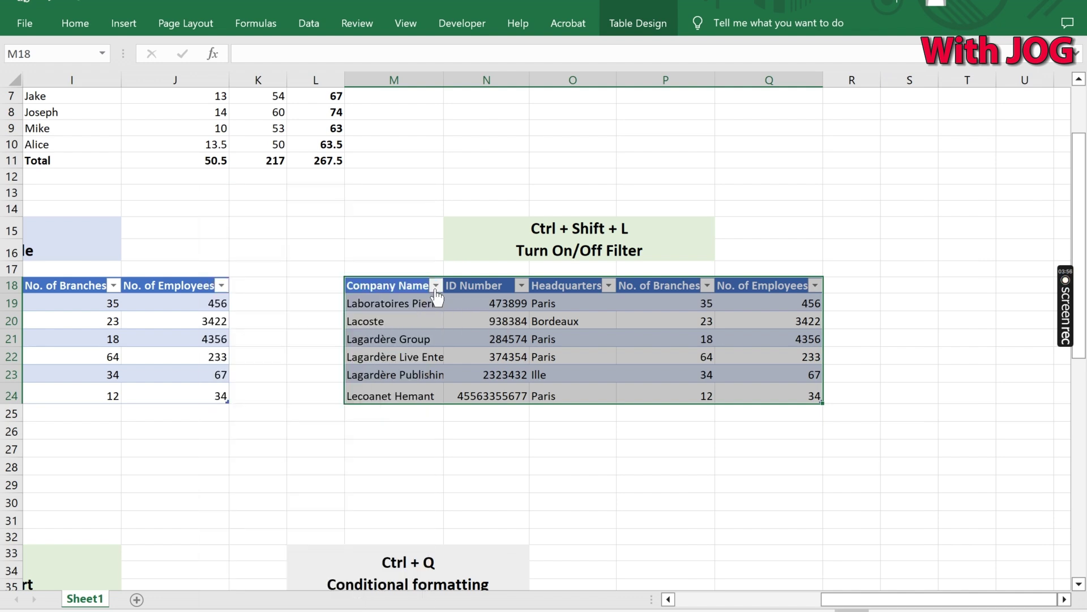
left_click(521, 303)
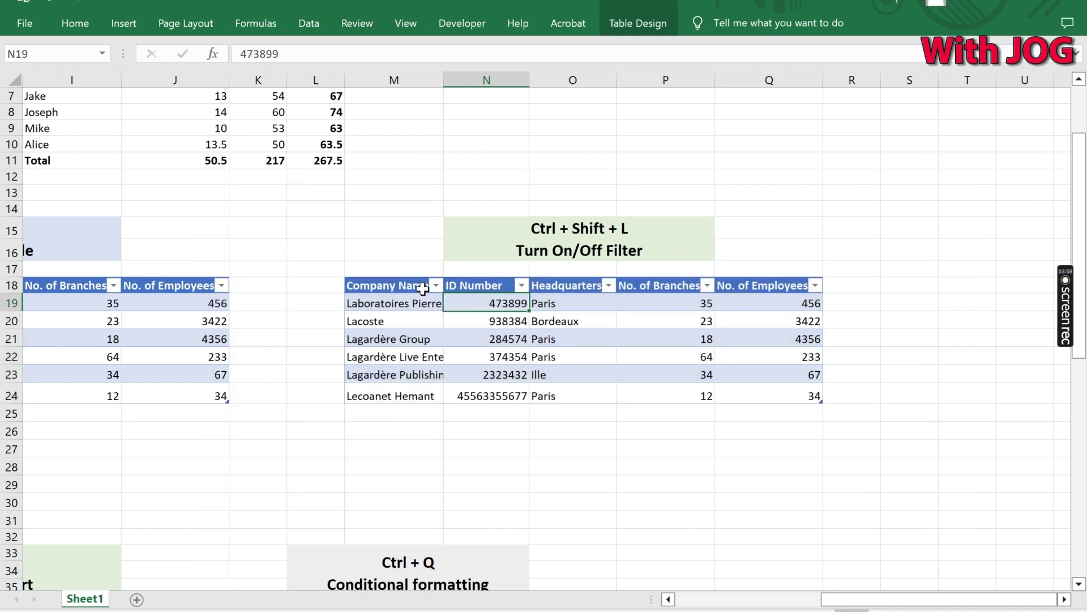
Toggle the table's header filter buttons off and back on with Ctrl+Shift+L
left_click(359, 288)
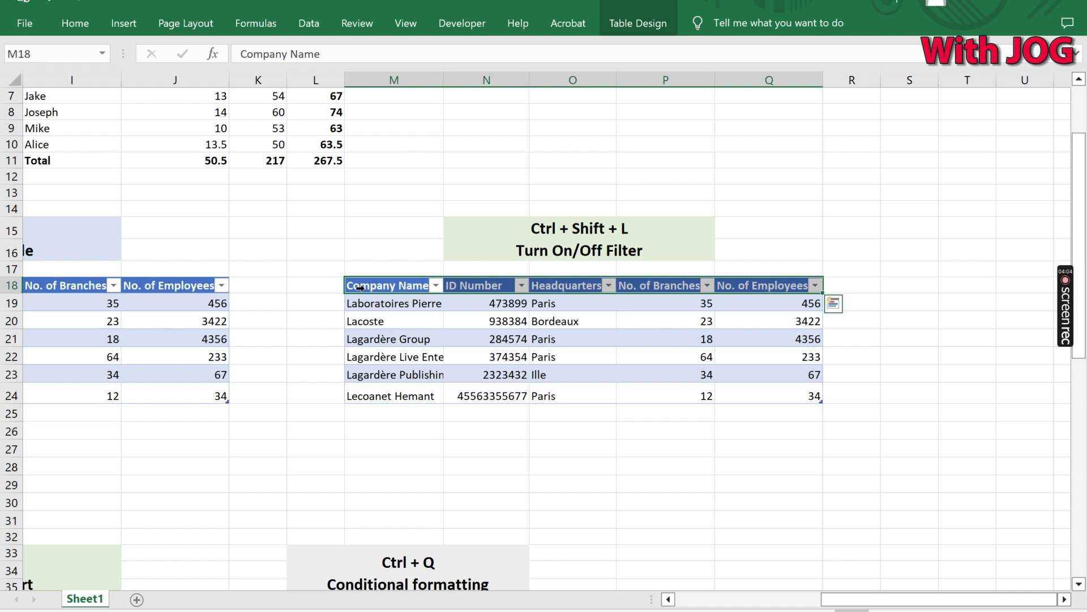
key("ctrl+shift+l")
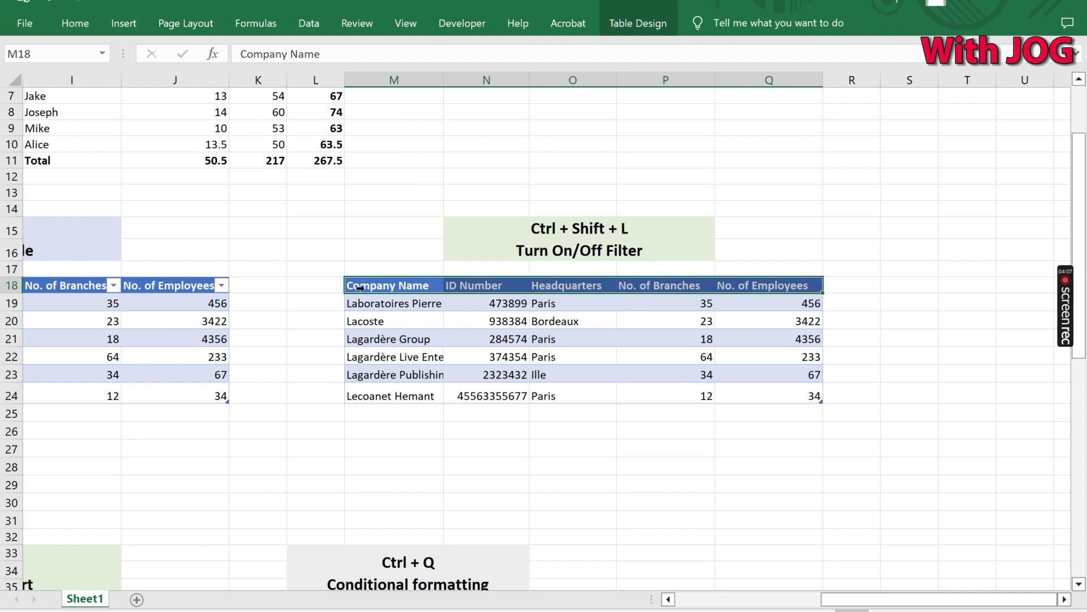
left_click(396, 323)
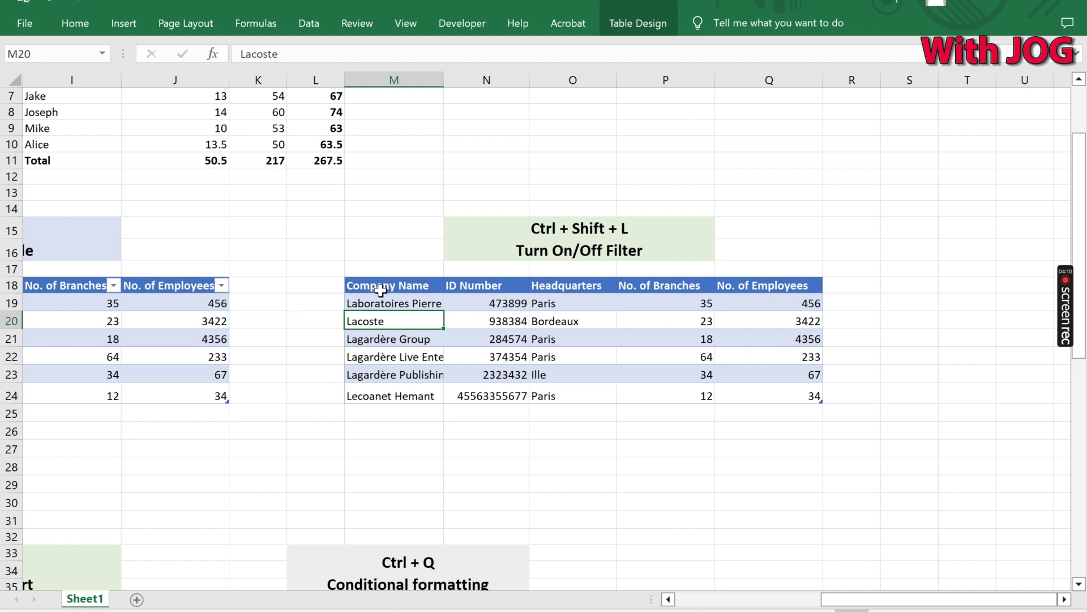
left_click(381, 290)
key("shift+Right")
key("ctrl+shift+Right")
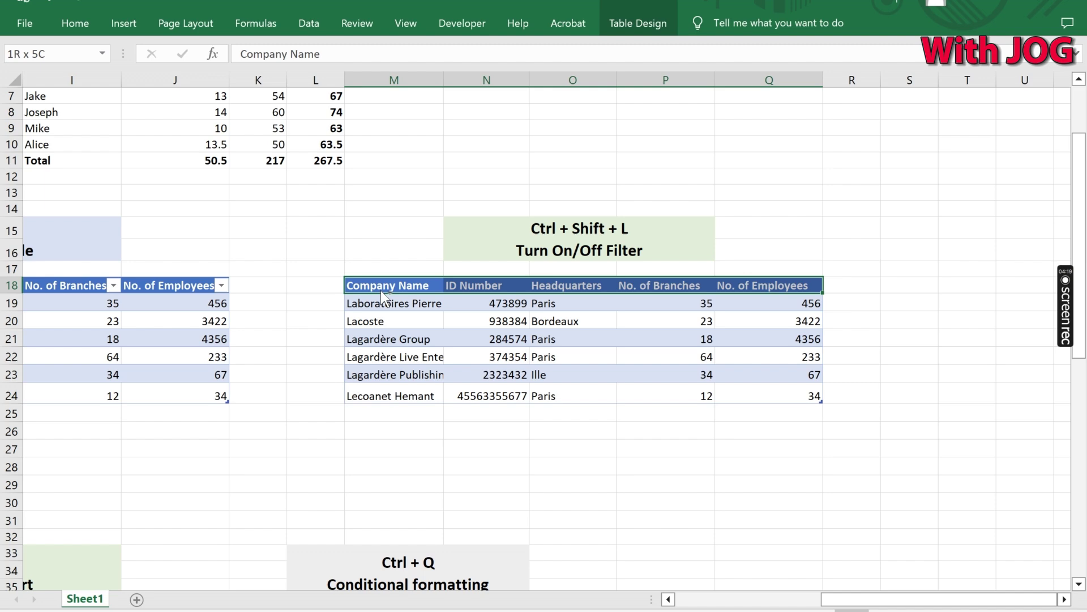
key("ctrl+shift+l")
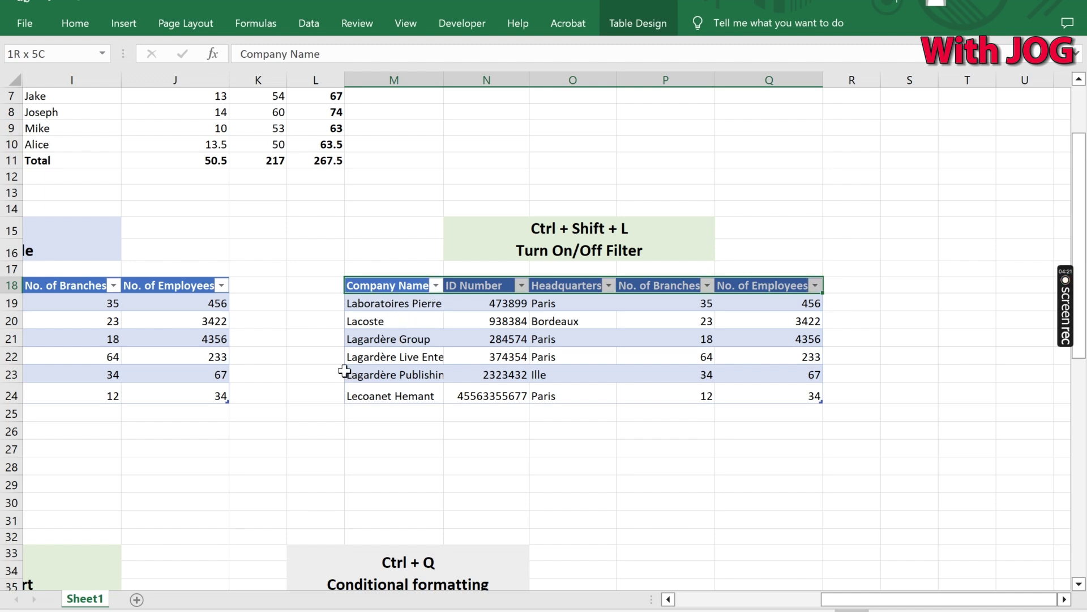
Group the four Executives rows 38–41 into an outline group
left_click(338, 371)
scroll(338, 370, "left", 5)
scroll(339, 371, "down", 2)
scroll(338, 371, "down", 2)
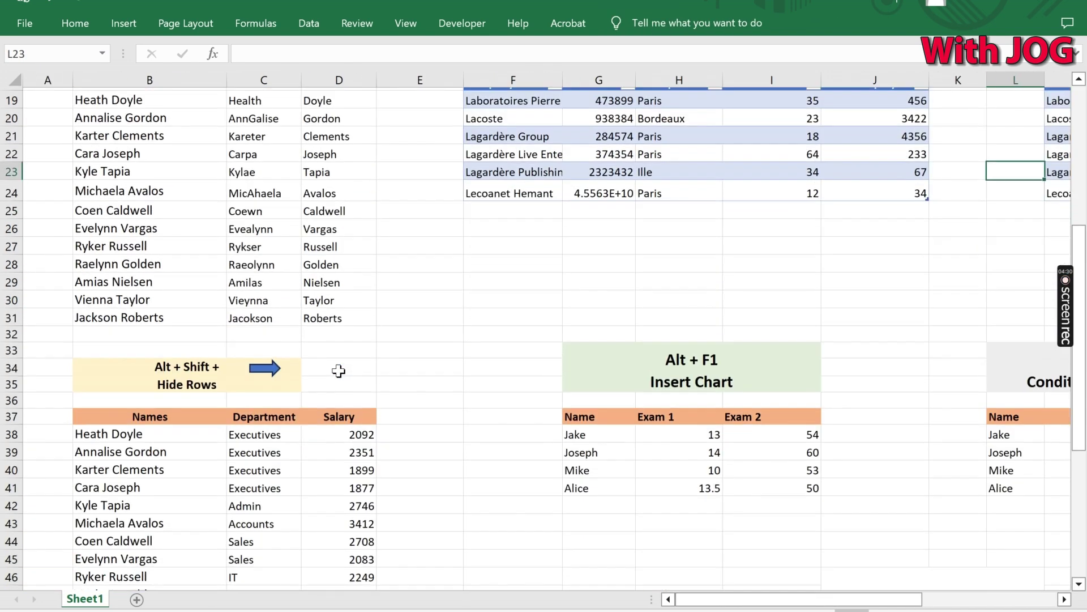
scroll(339, 340, "down", 3)
left_click(113, 266)
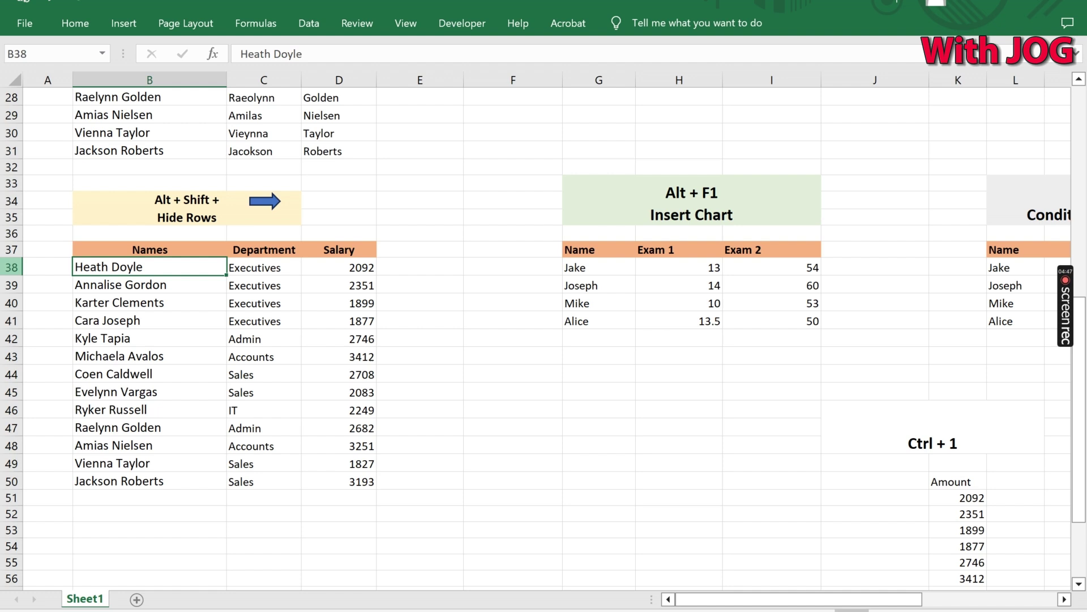
mouse_move(14, 267)
left_mouse_down()
mouse_move(21, 338)
mouse_move(22, 321)
left_mouse_up()
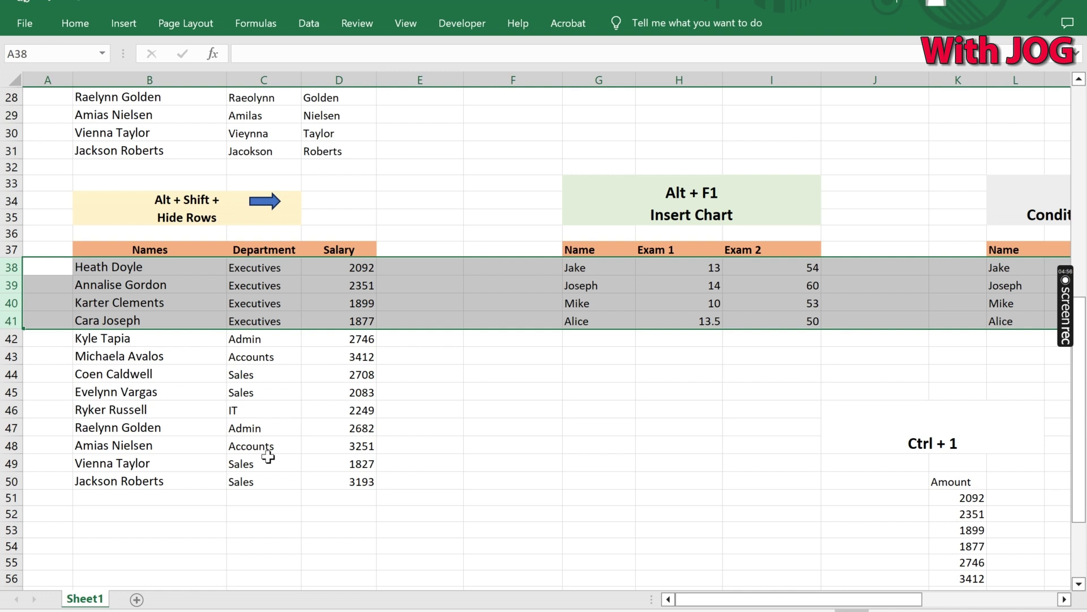
key("alt+shift+Right")
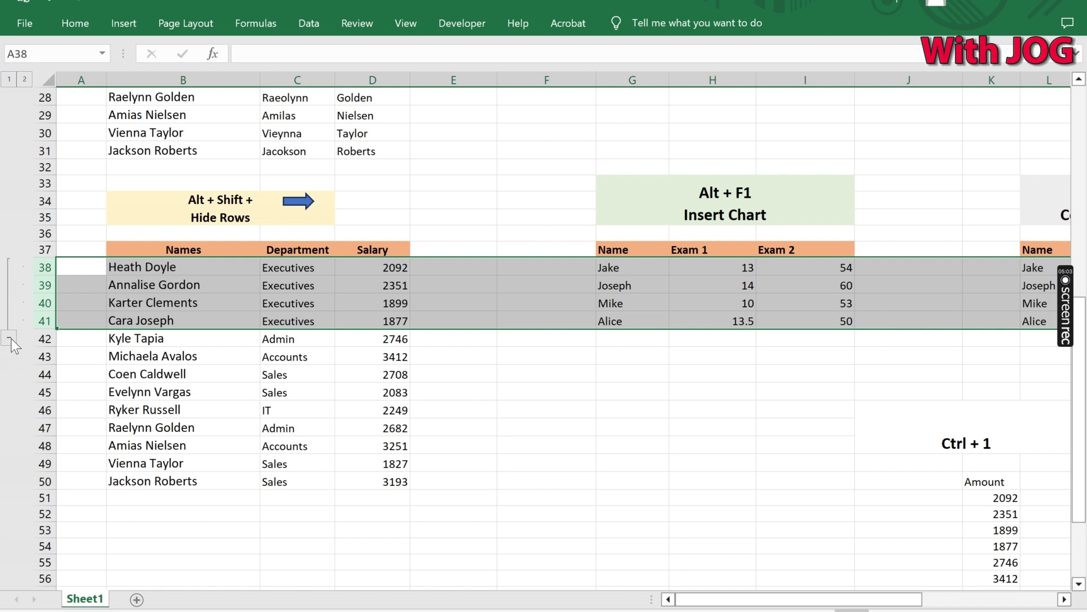
Collapse and expand the Executives row group, leaving rows 38–41 visible
left_click(7, 262)
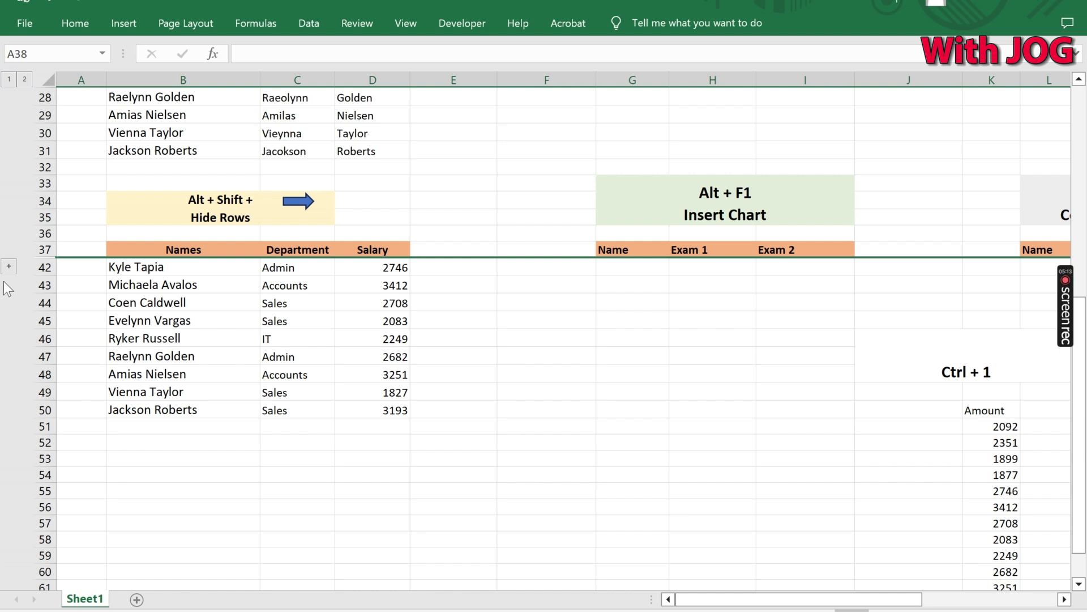
left_click(8, 266)
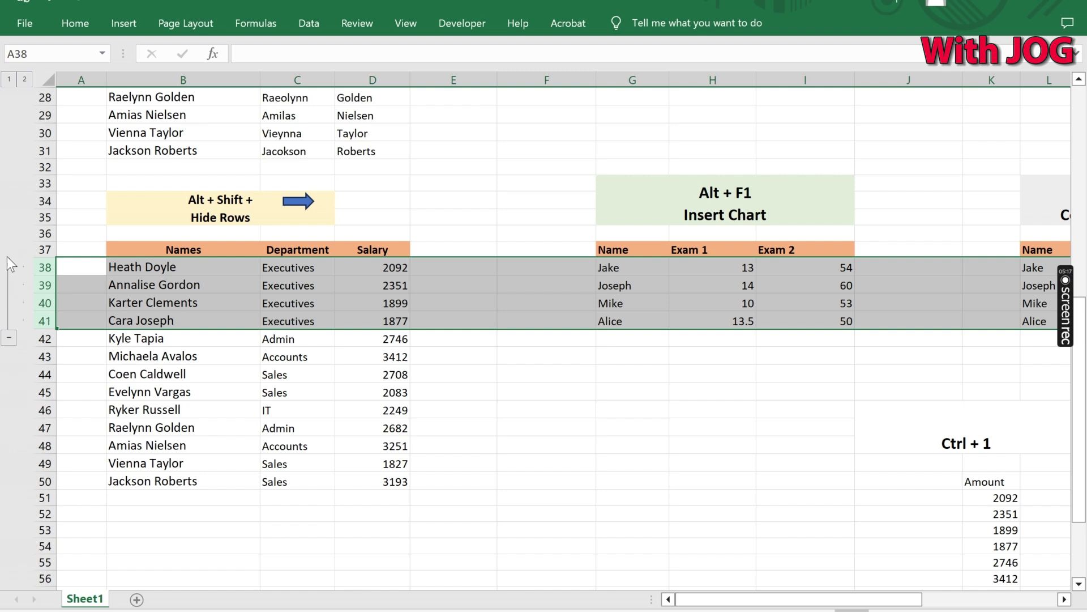
left_click(9, 337)
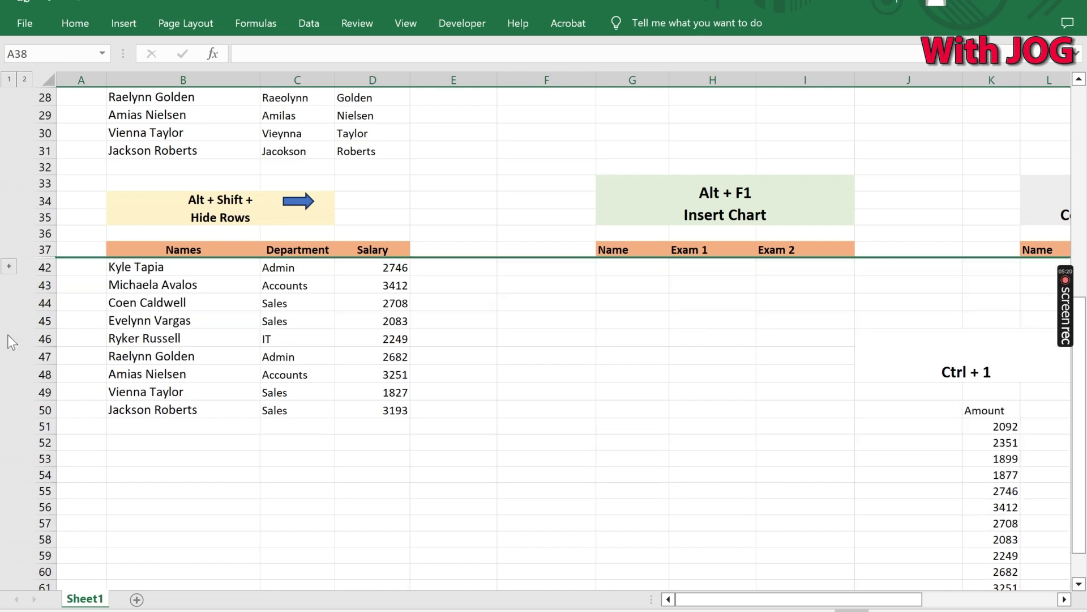
left_click(8, 266)
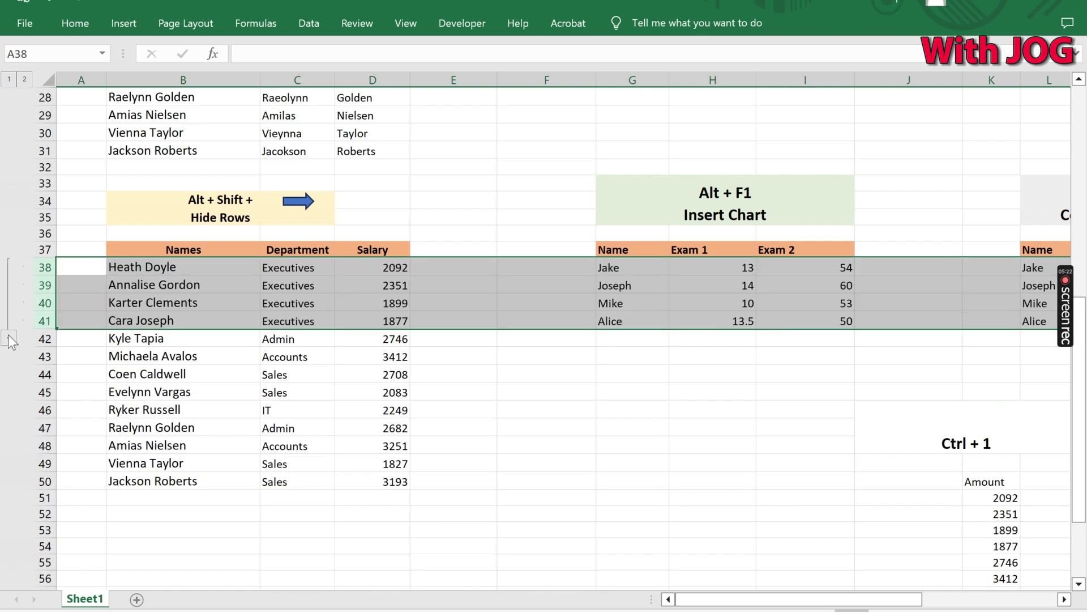
left_click(8, 335)
left_click(11, 264)
Chart Exam 1 and Exam 2 scores as a clustered column chart below the exam table
left_click(612, 254)
key("ctrl+shift+Right")
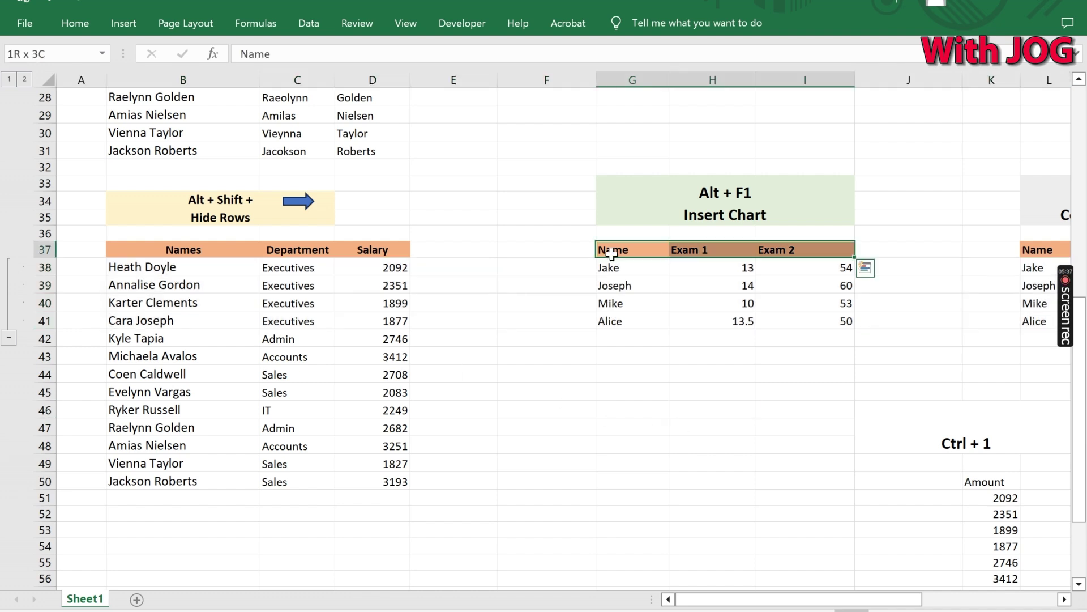
key("ctrl+shift+Down")
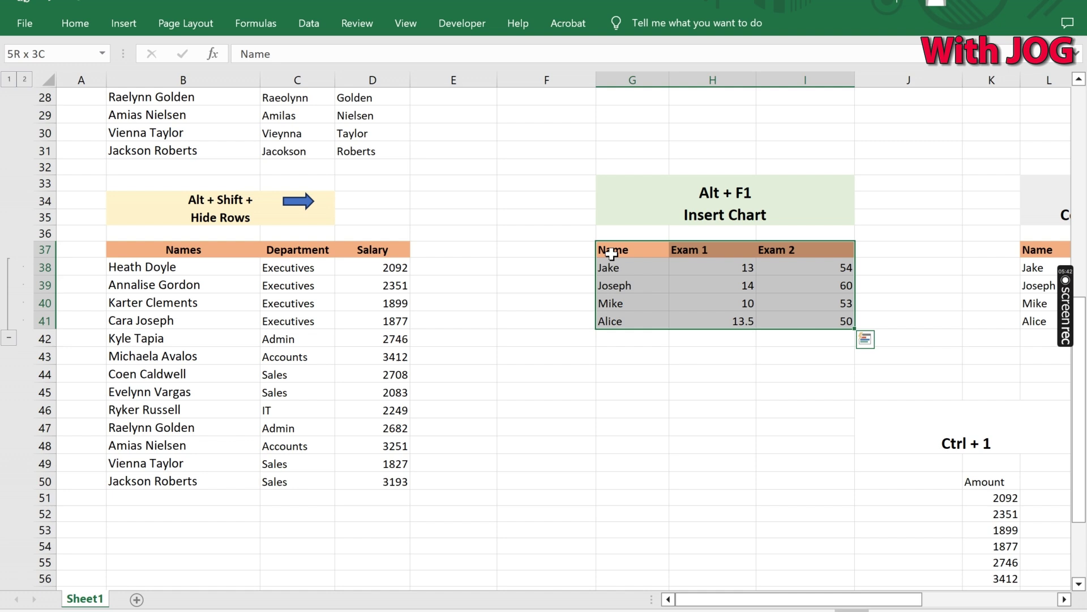
key("alt")
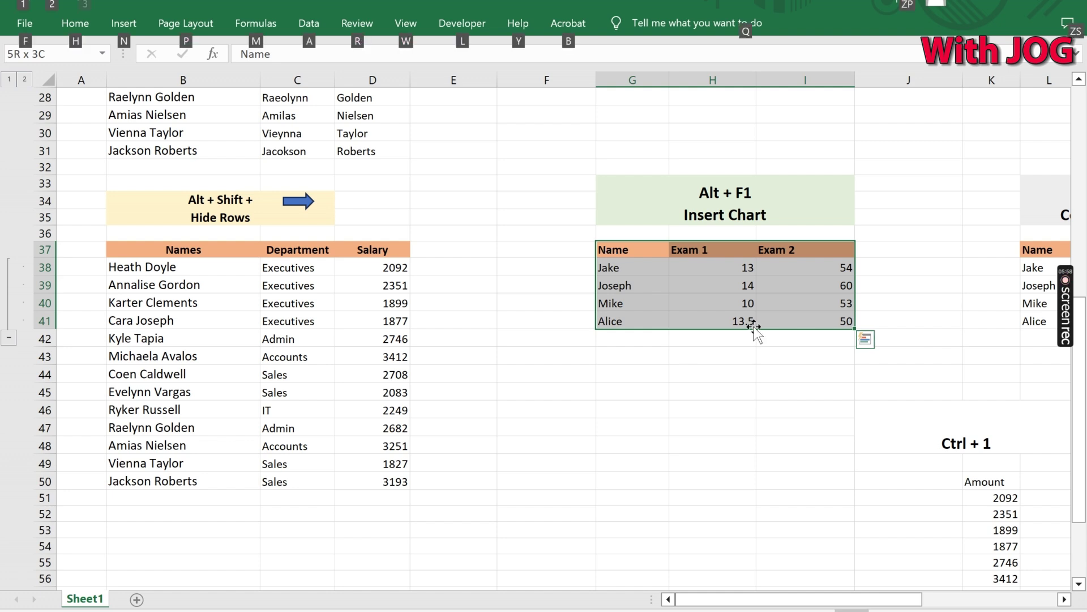
key("alt+F1")
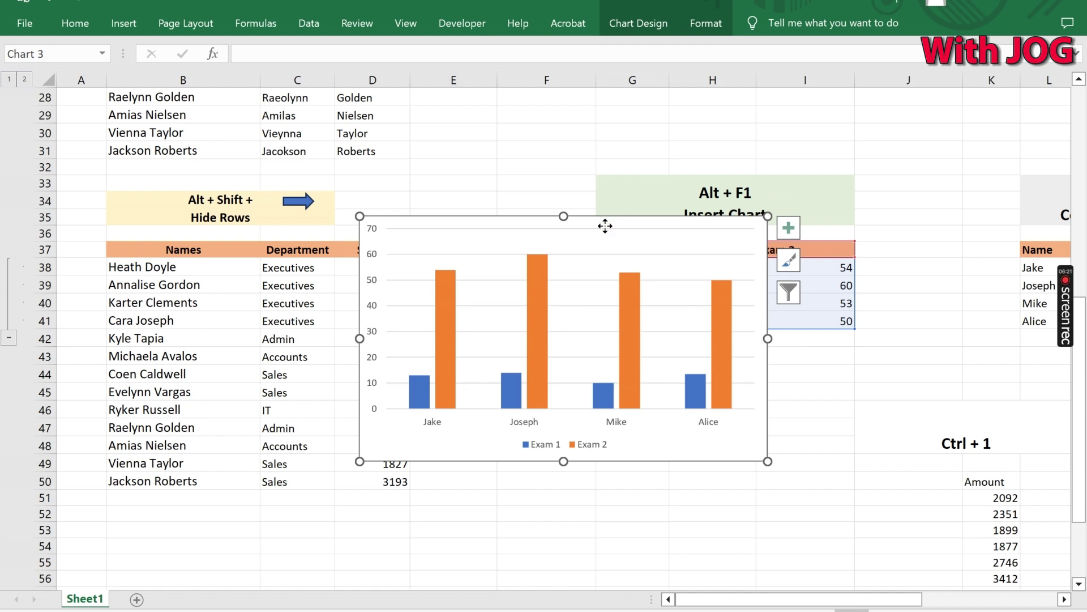
mouse_move(604, 226)
left_mouse_down()
mouse_move(752, 355)
mouse_move(745, 159)
left_mouse_up()
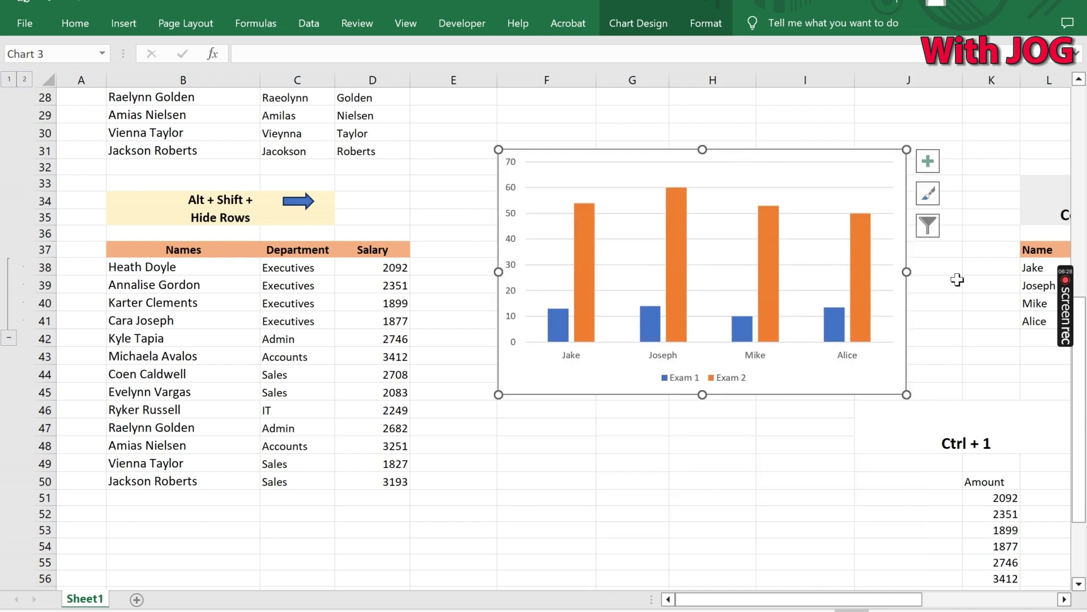
Preview data bars on the yr table L37:N41 via Quick Analysis, then remove them
left_click(991, 243)
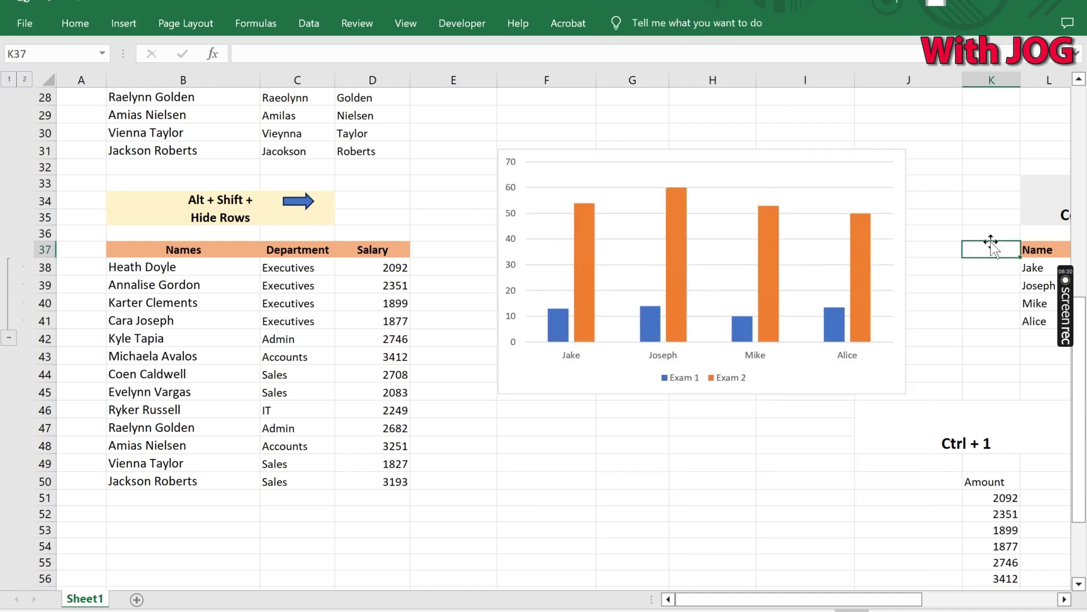
key("Right")
key("Right")
key("Right")
key("Right")
key("Right")
left_click(600, 249)
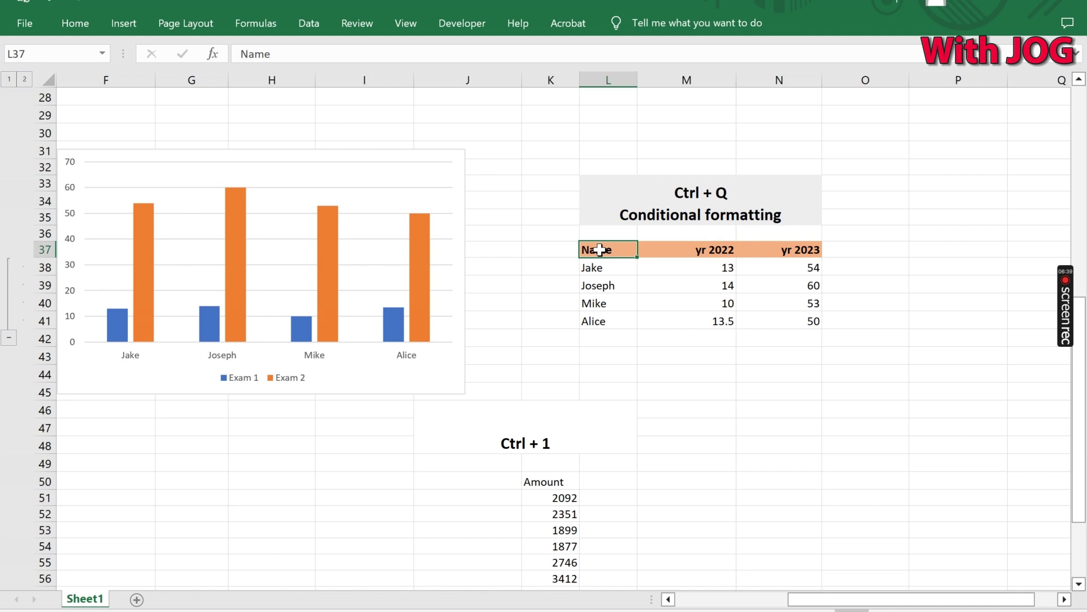
key("ctrl+shift+Right")
key("ctrl+shift+Down")
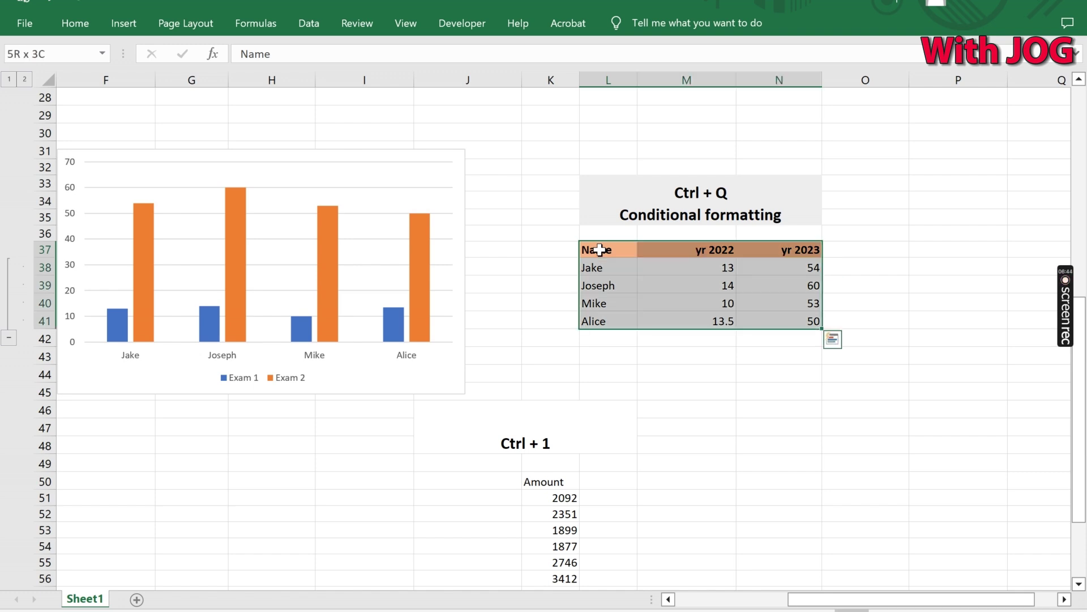
key("ctrl+q")
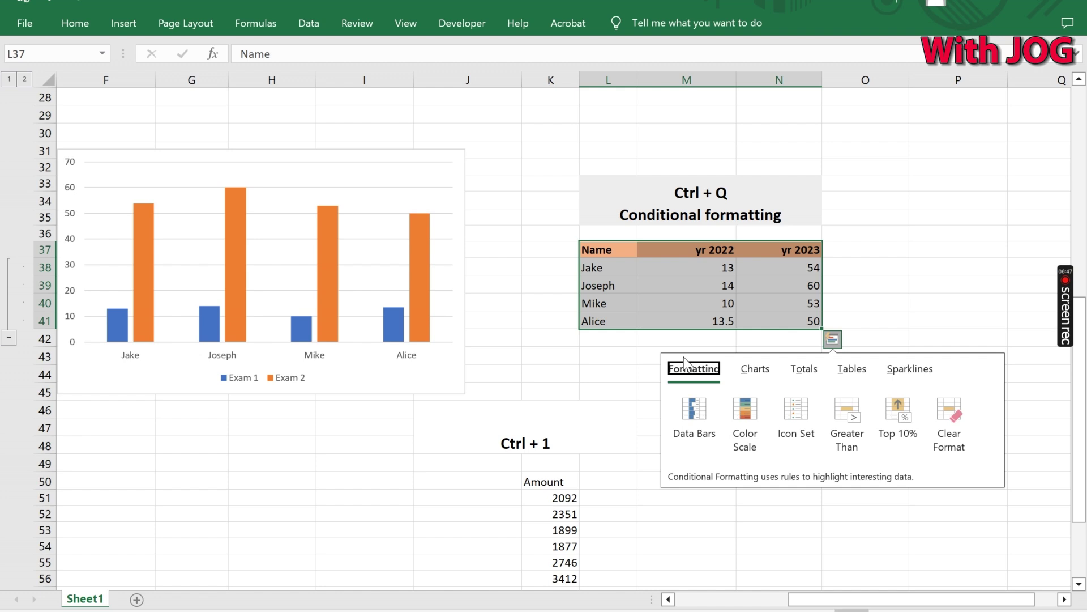
left_click(693, 408)
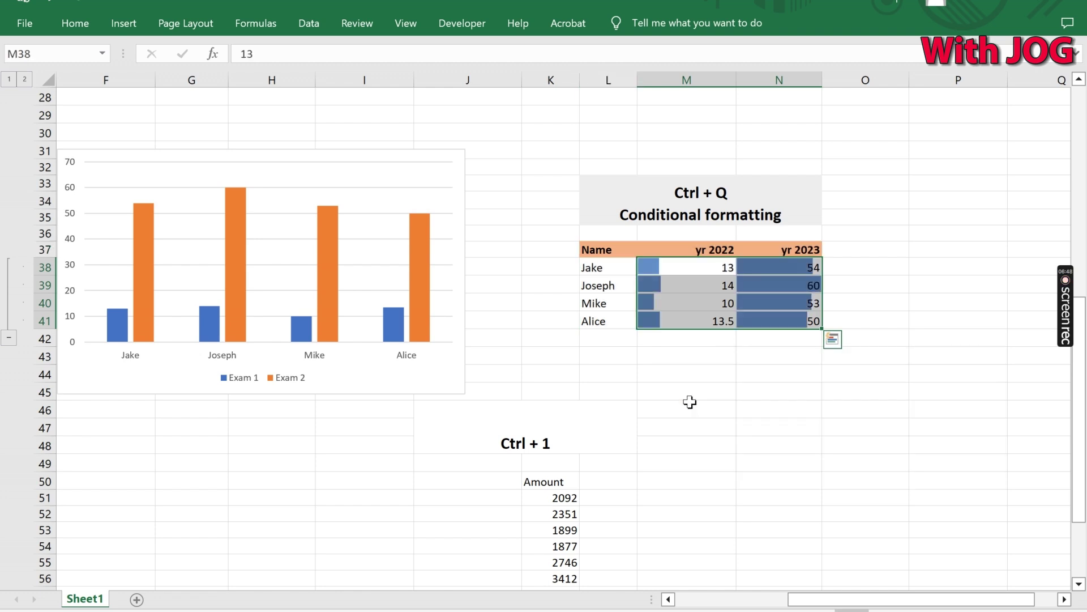
left_click(843, 344)
left_click(781, 311)
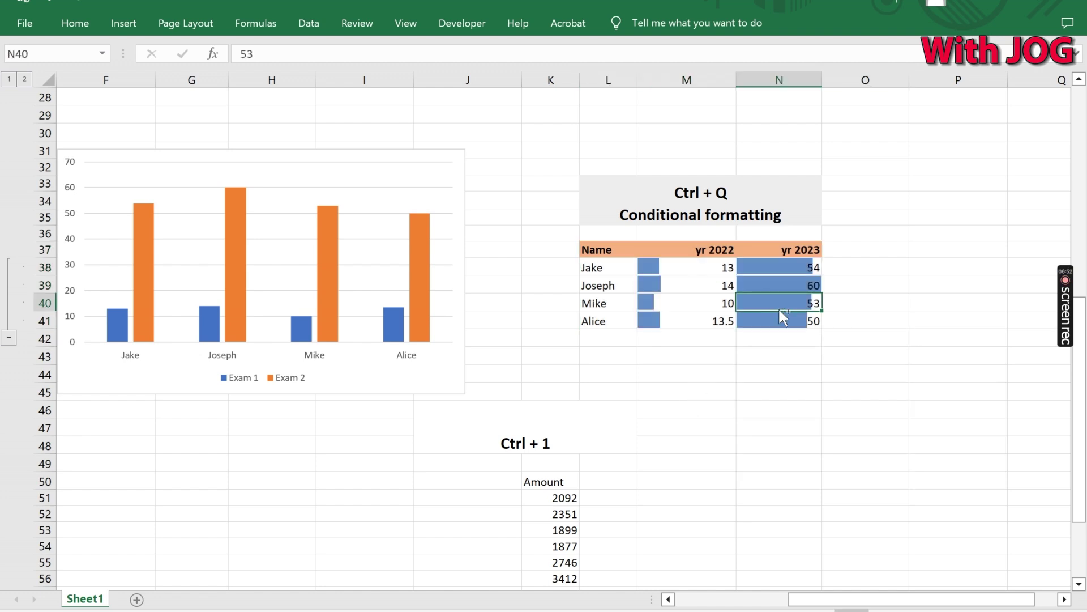
key("ctrl+a")
Try a colour scale and then an arrow icon set on the yr values, undoing each
key("ctrl+q")
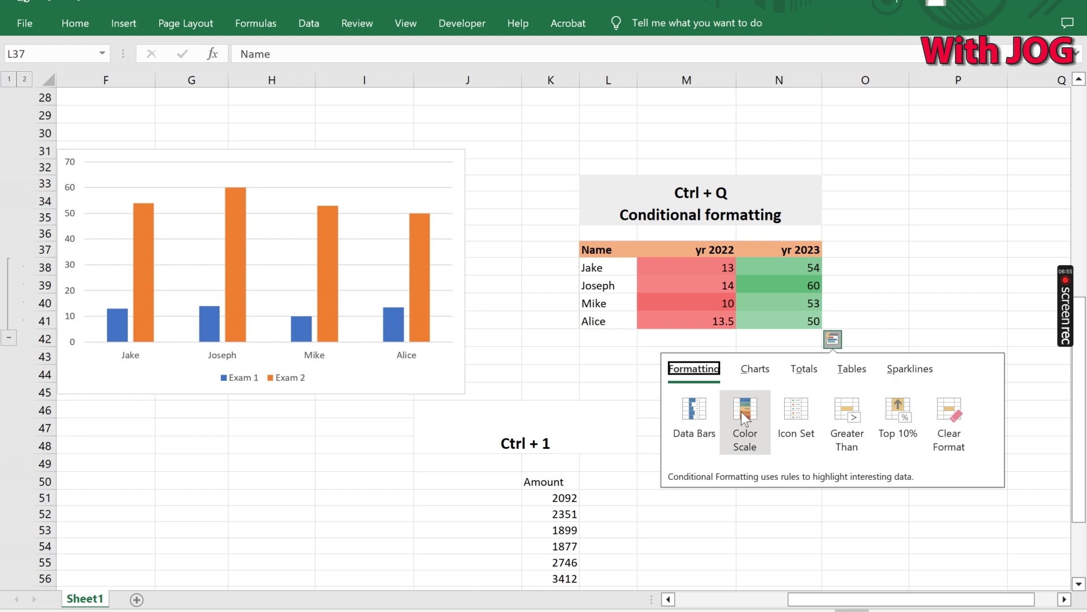
left_click(742, 413)
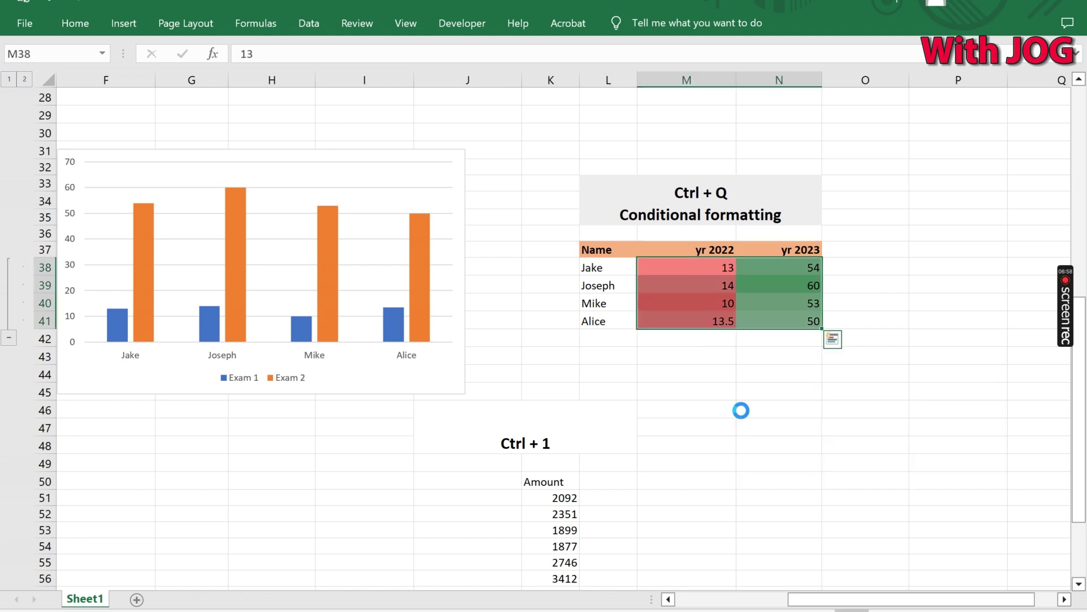
key("ctrl+z")
key("ctrl+q")
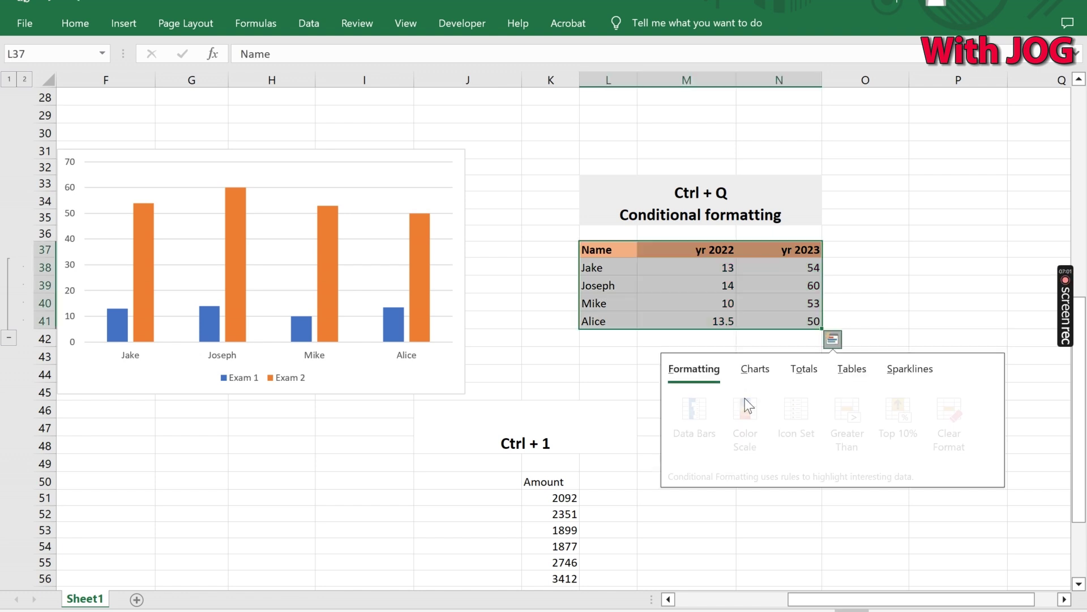
left_click(804, 418)
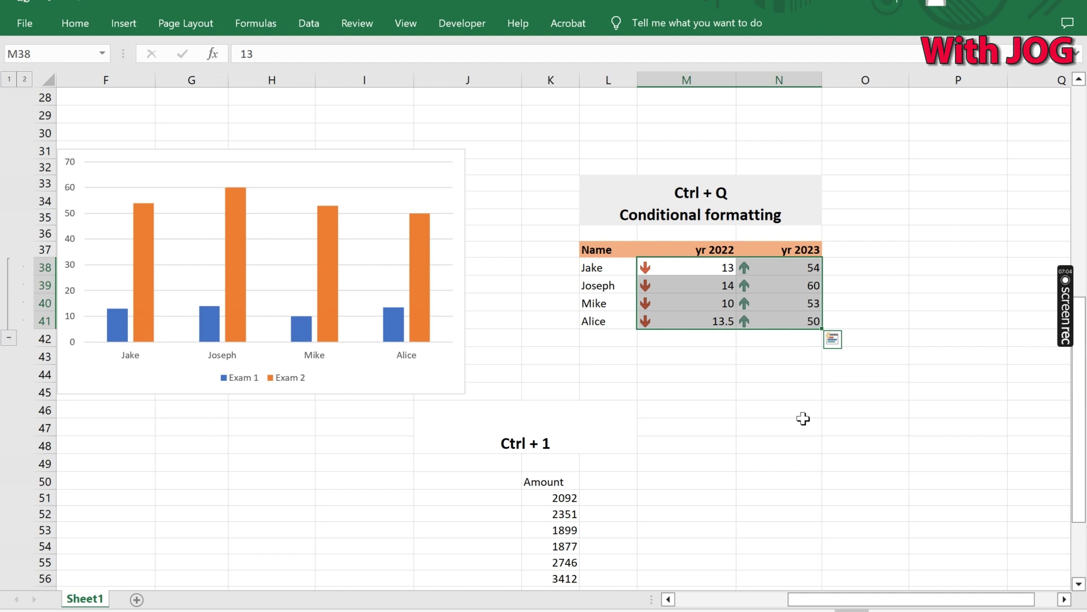
key("ctrl+z")
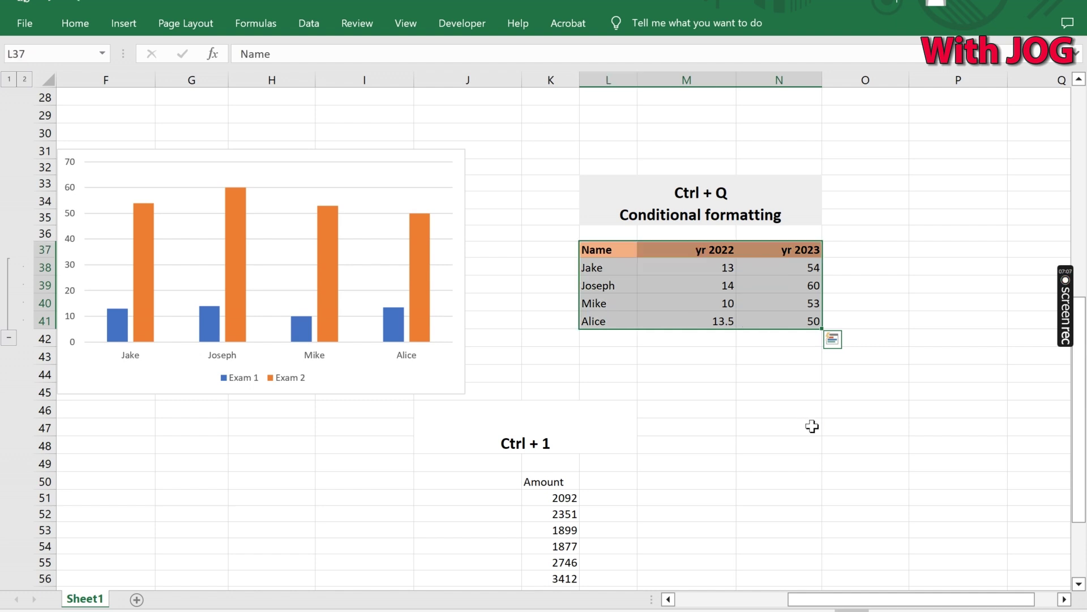
Apply a Greater Than rule with light red fill and dark red text to the yr values
key("ctrl+q")
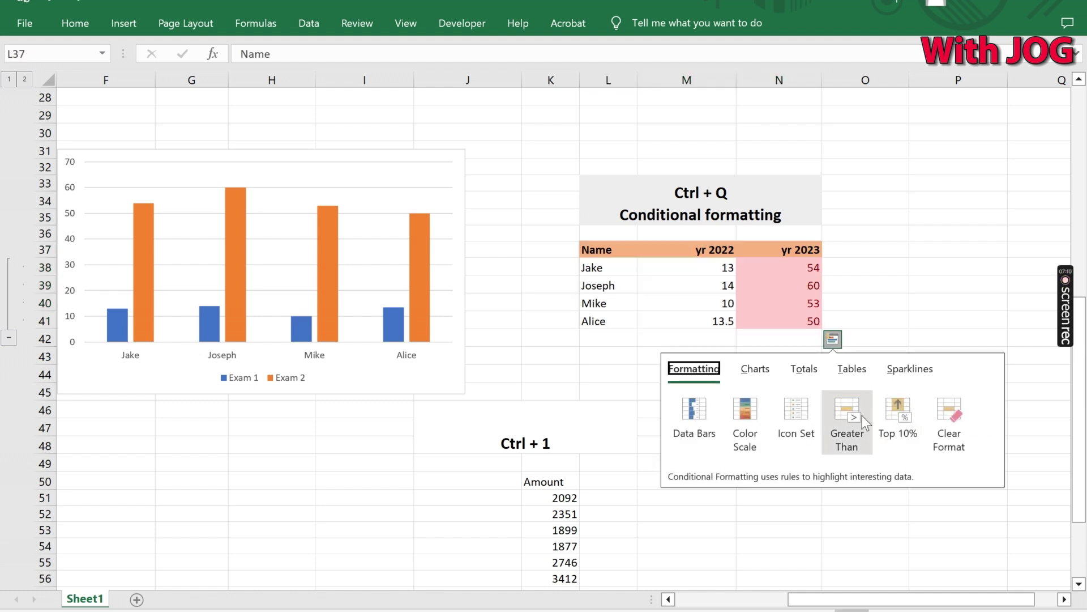
left_click(862, 416)
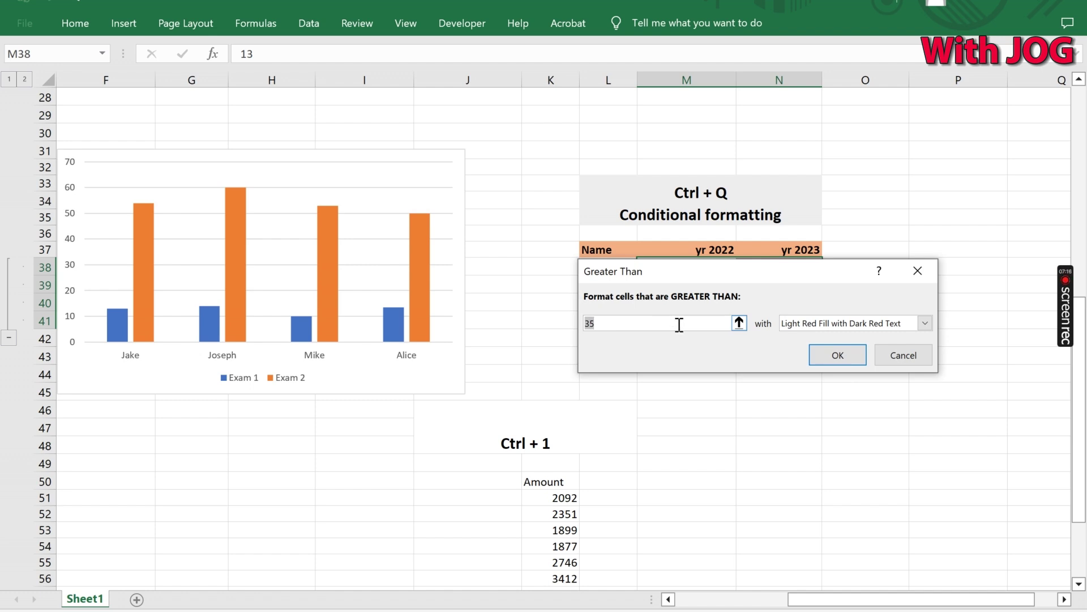
key("BackSpace")
key("Return")
left_click(720, 375)
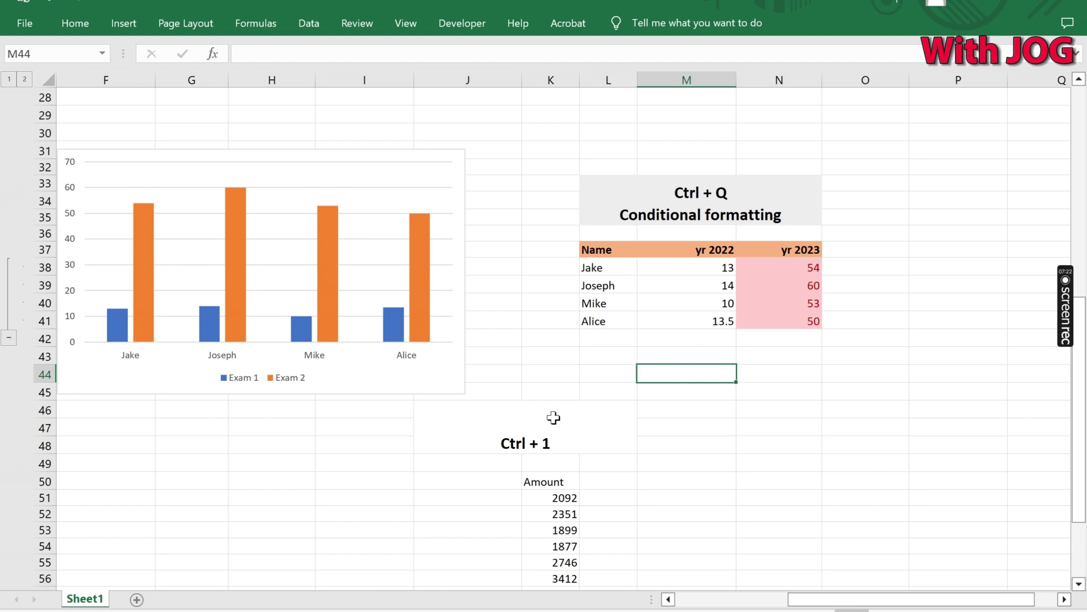
scroll(553, 417, "left", 5)
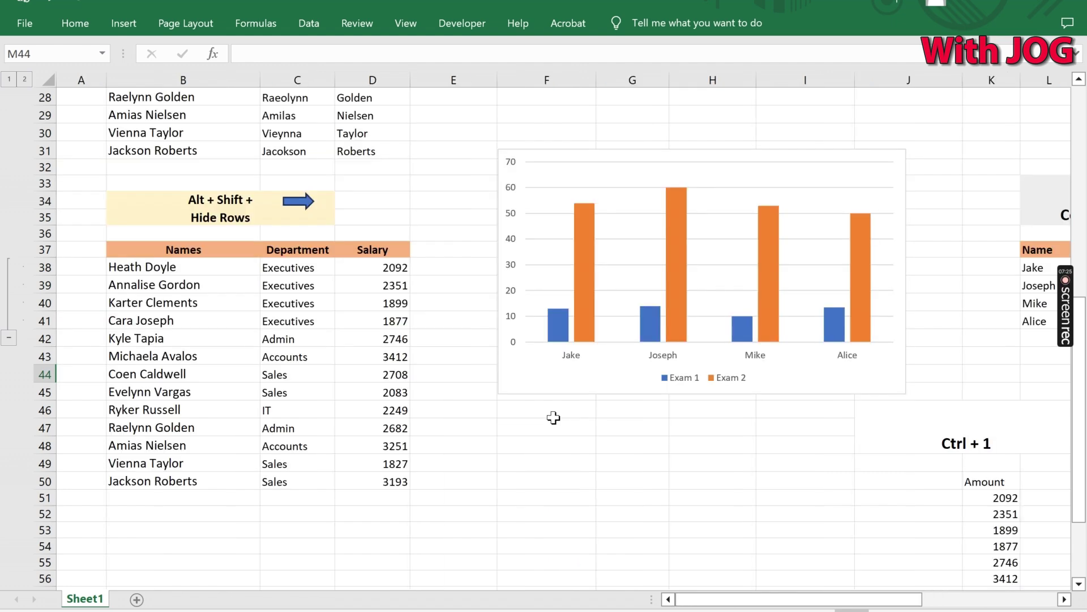
scroll(554, 418, "right", 3)
scroll(553, 418, "right", 3)
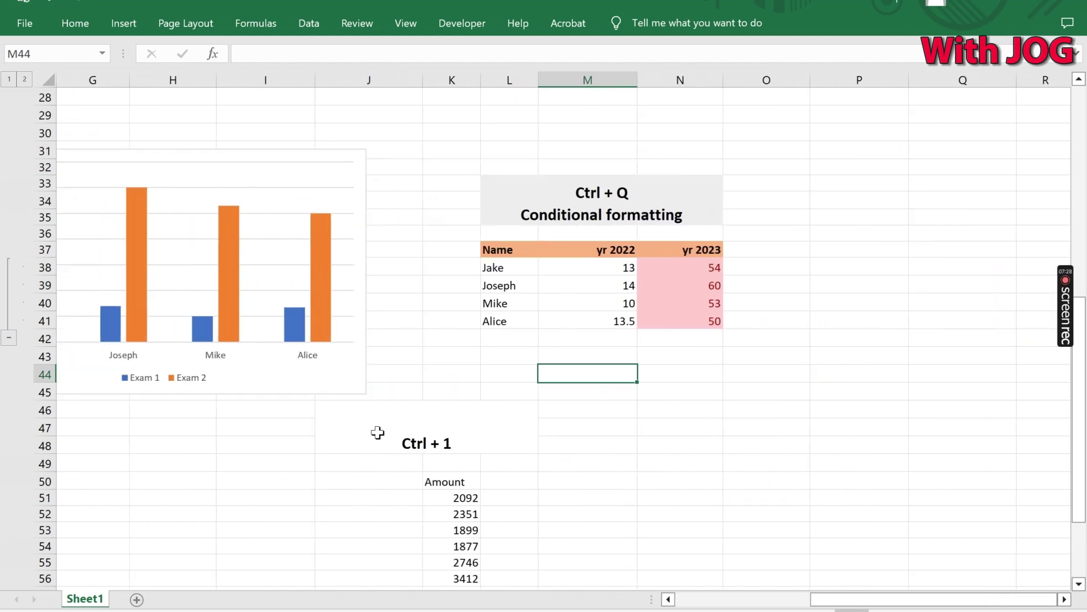
left_click(447, 436)
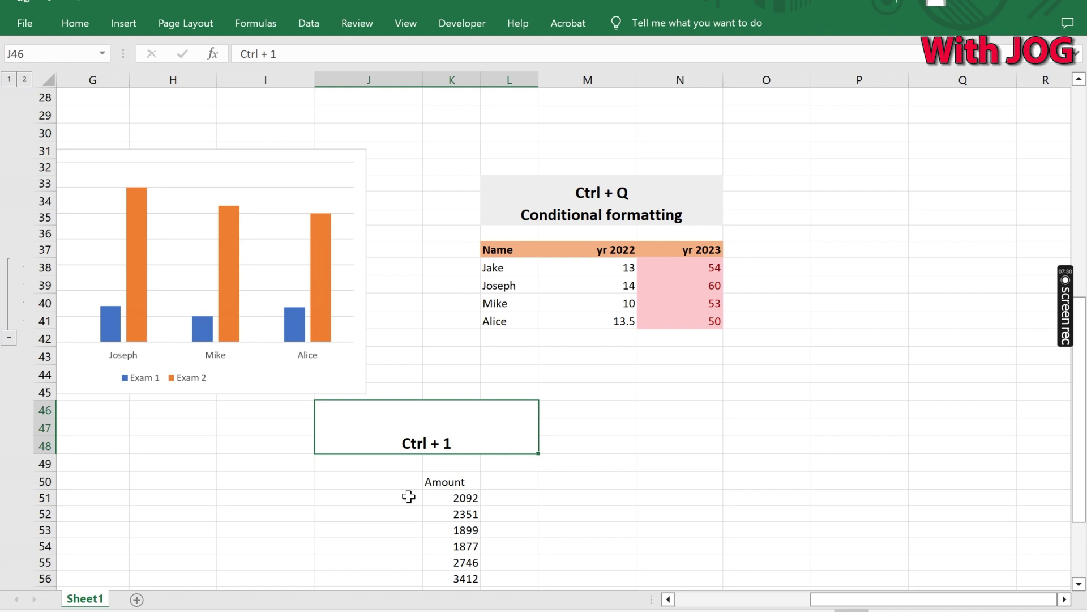